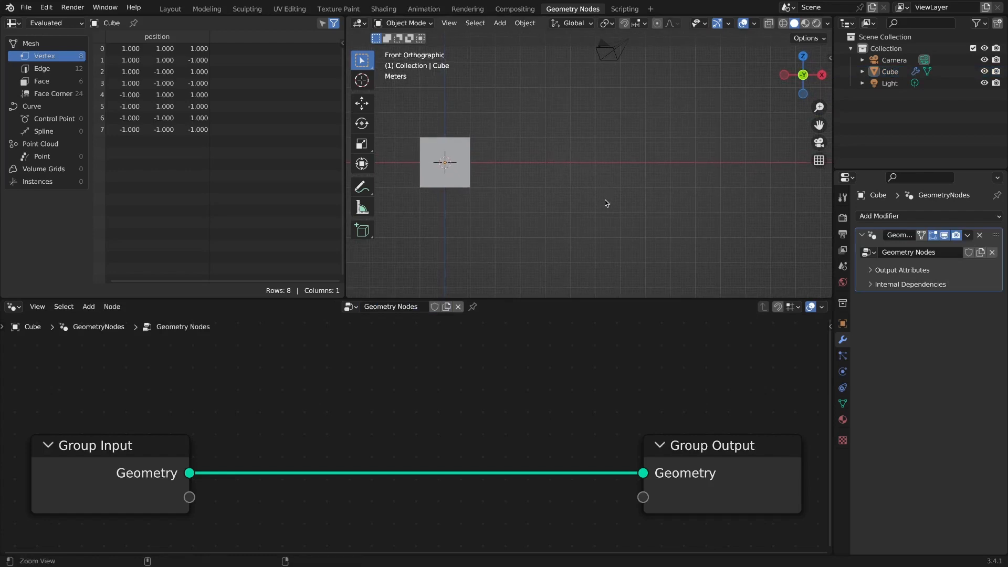
# Widen the 3D viewport by shrinking the spreadsheet area, framing the cube with free space along the X axis.
pyautogui.keyDown('shift'); pyautogui.moveTo(605, 204); pyautogui.dragTo(625, 211, button='middle'); pyautogui.keyUp('shift')
pyautogui.click(479, 192)
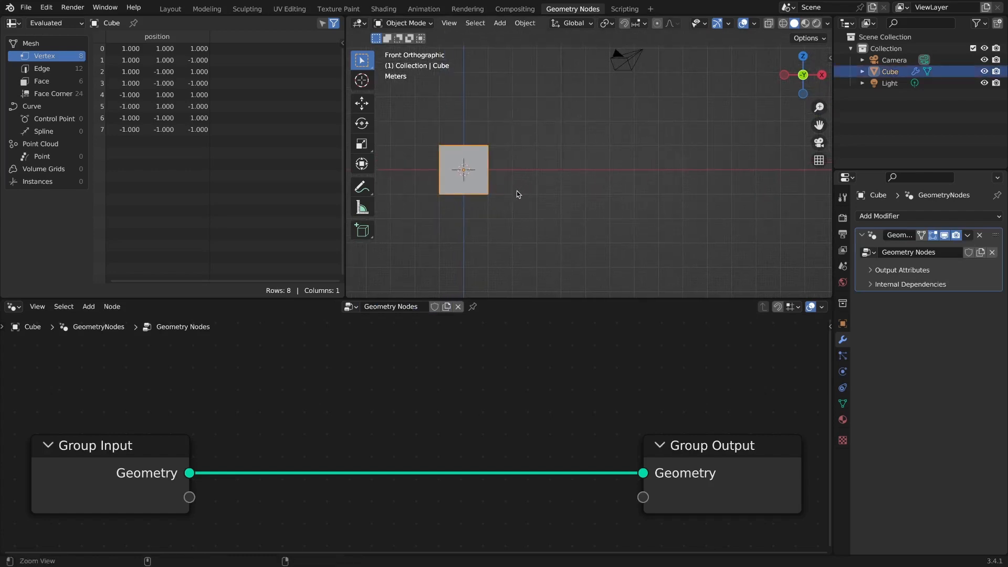
pyautogui.keyDown('shift'); pyautogui.moveTo(519, 196); pyautogui.dragTo(505, 211, button='middle'); pyautogui.keyUp('shift')
pyautogui.moveTo(345, 180); pyautogui.dragTo(285, 180)
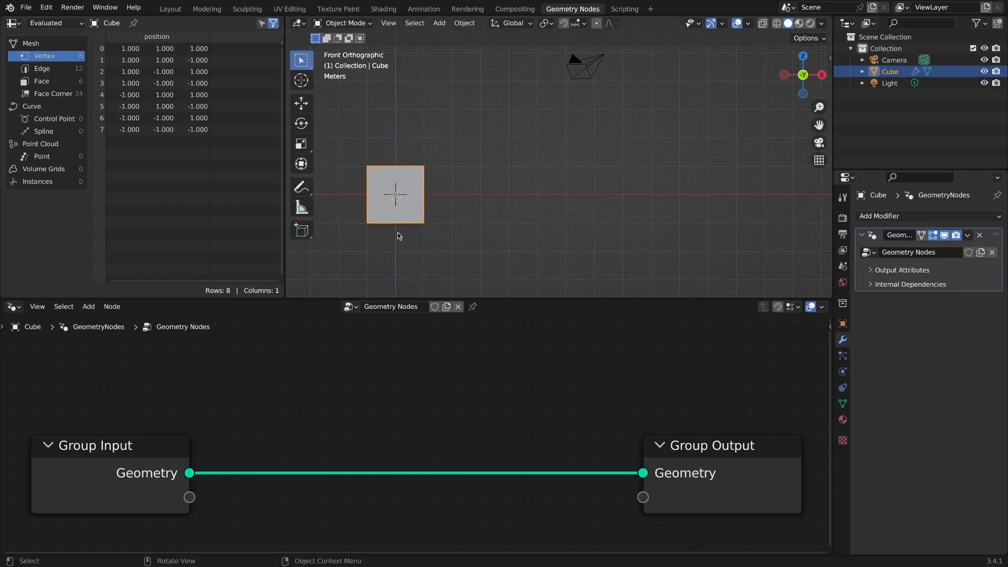
# Deselect the cube and annotate a handwritten scale from 0 to 10 beneath it along the X axis.
pyautogui.click(427, 234)
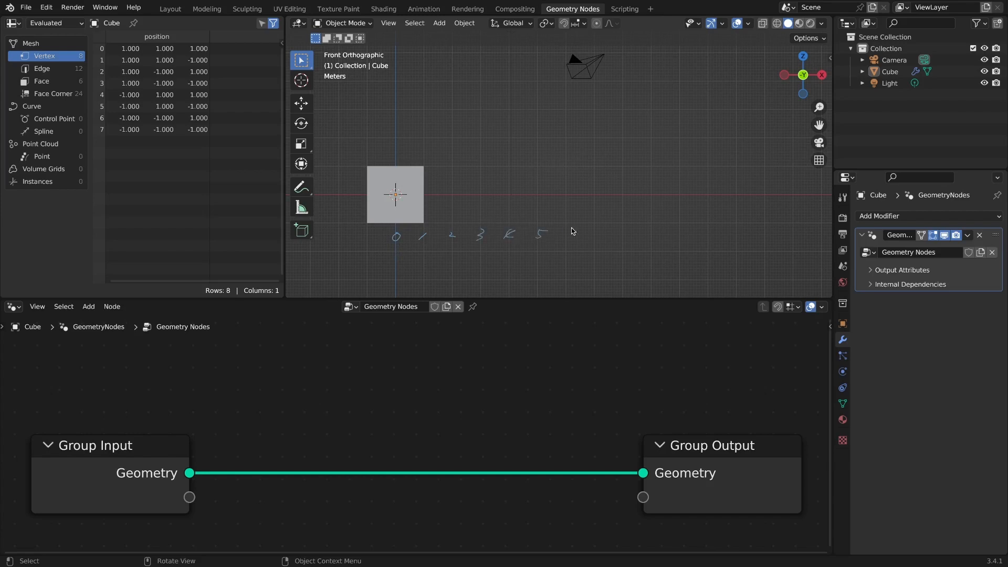
pyautogui.moveTo(571, 229); pyautogui.dragTo(569, 235)
pyautogui.moveTo(655, 228)
pyautogui.mouseDown()
pyautogui.moveTo(649, 240)
pyautogui.moveTo(683, 234)
pyautogui.mouseUp()
# Insert a Transform node on the link between Group Input and Group Output, and space the two group nodes farther apart.
pyautogui.scroll(-1, 485, 380)
pyautogui.moveTo(499, 399); pyautogui.dragTo(510, 377, button='middle')
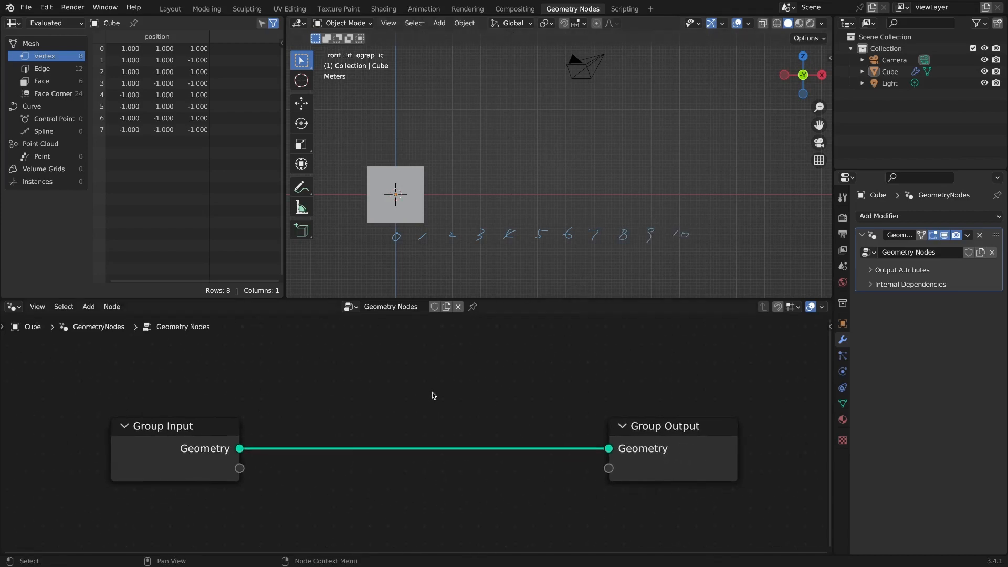
pyautogui.hotkey('shift', 'a')
pyautogui.moveTo(434, 371)
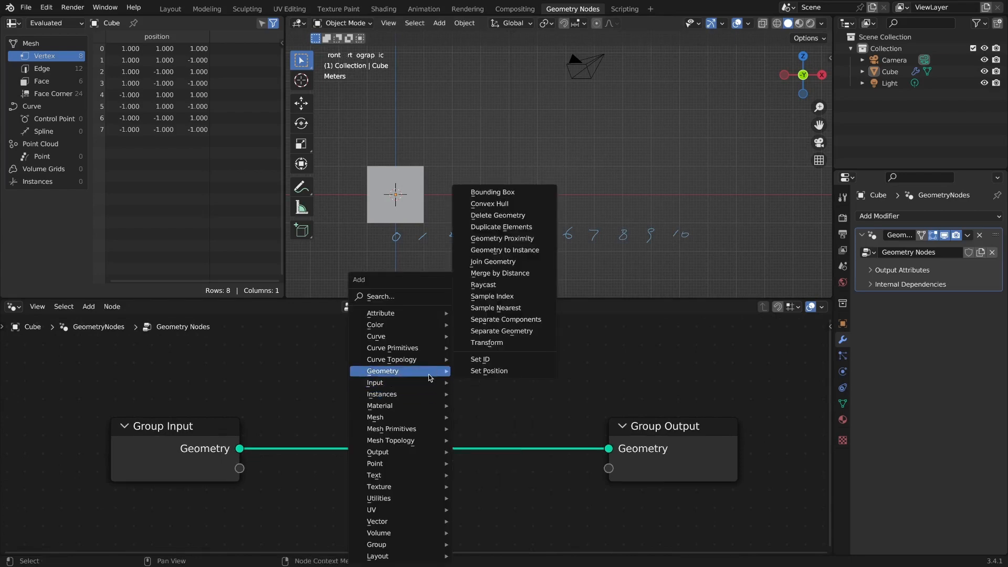
pyautogui.click(520, 346)
pyautogui.click(443, 364)
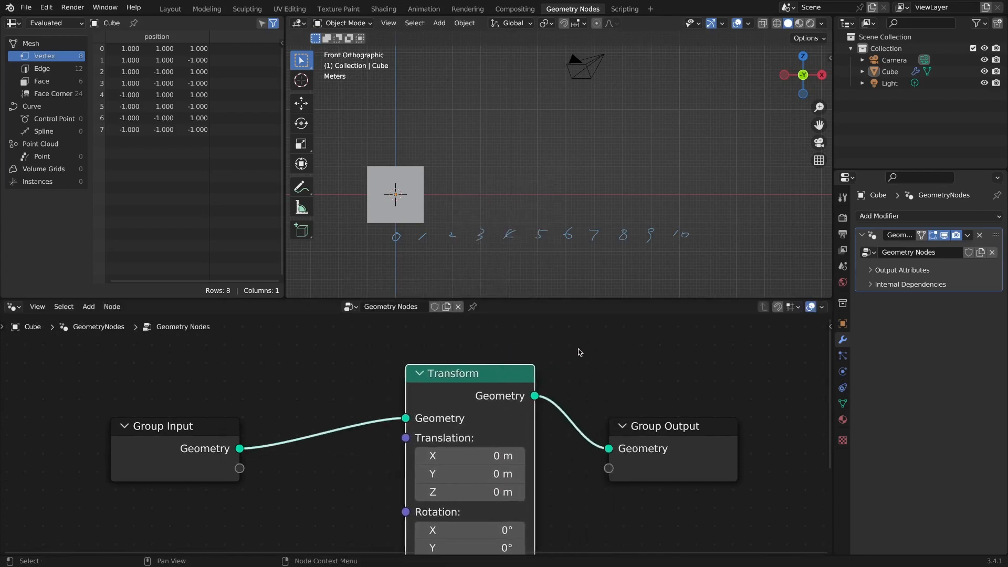
pyautogui.scroll(-3, 578, 354)
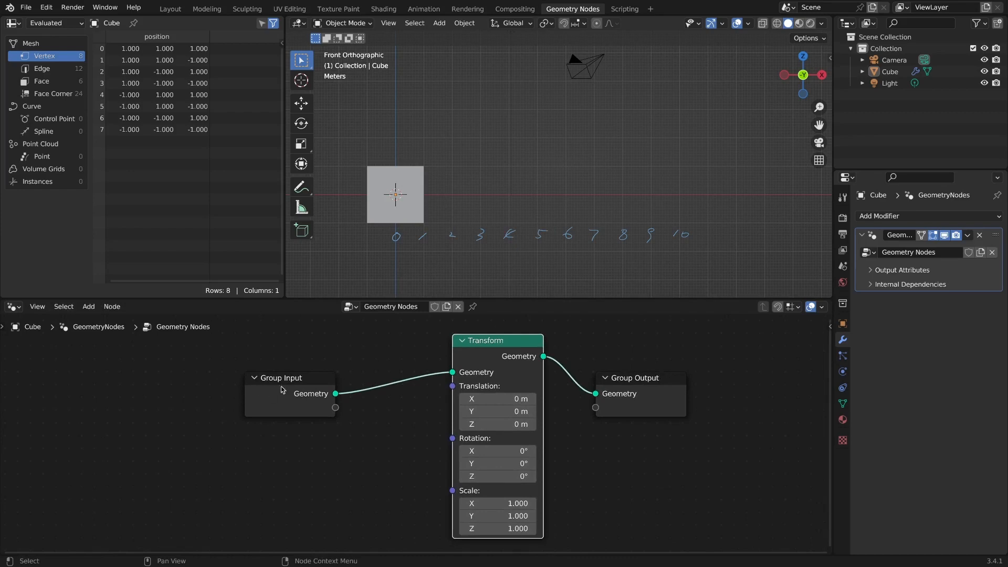
pyautogui.moveTo(281, 390); pyautogui.dragTo(140, 370)
pyautogui.moveTo(685, 374); pyautogui.dragTo(750, 370)
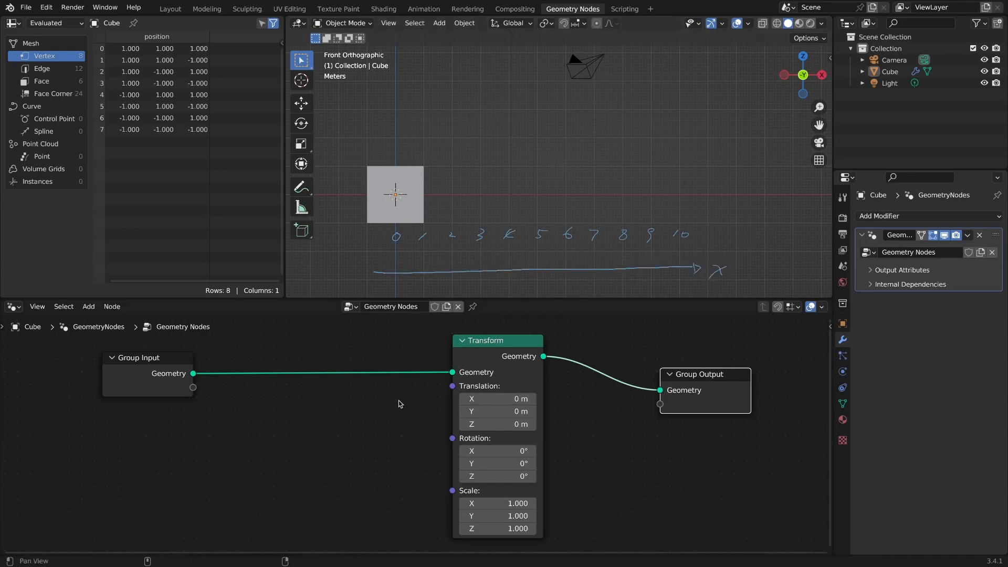
# Add a Combine XYZ node and connect its Vector output to the Transform node's Translation input.
pyautogui.keyDown('ctrl'); pyautogui.hscroll(-2, 396, 407); pyautogui.keyUp('ctrl')
pyautogui.hotkey('shift', 'a')
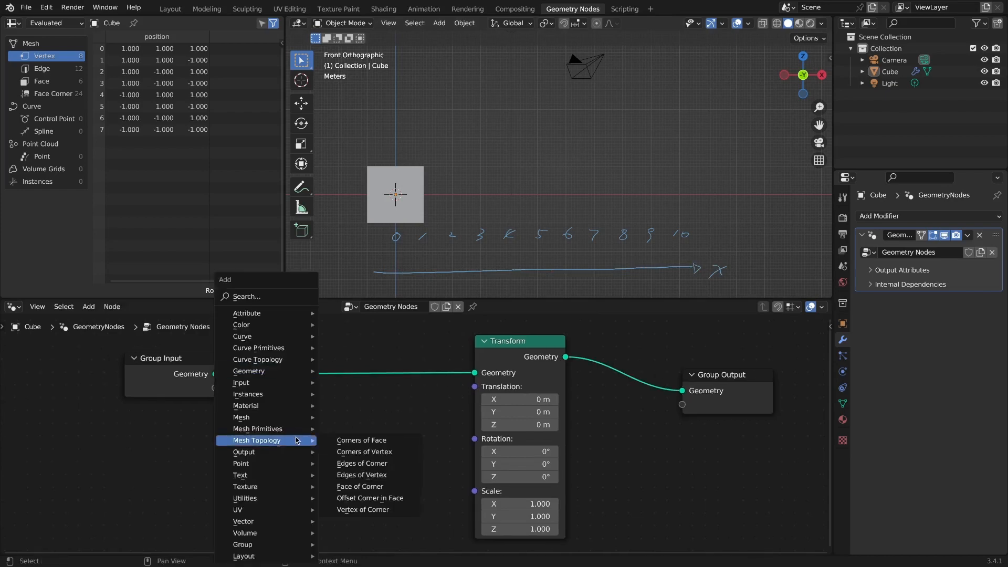
pyautogui.moveTo(294, 521)
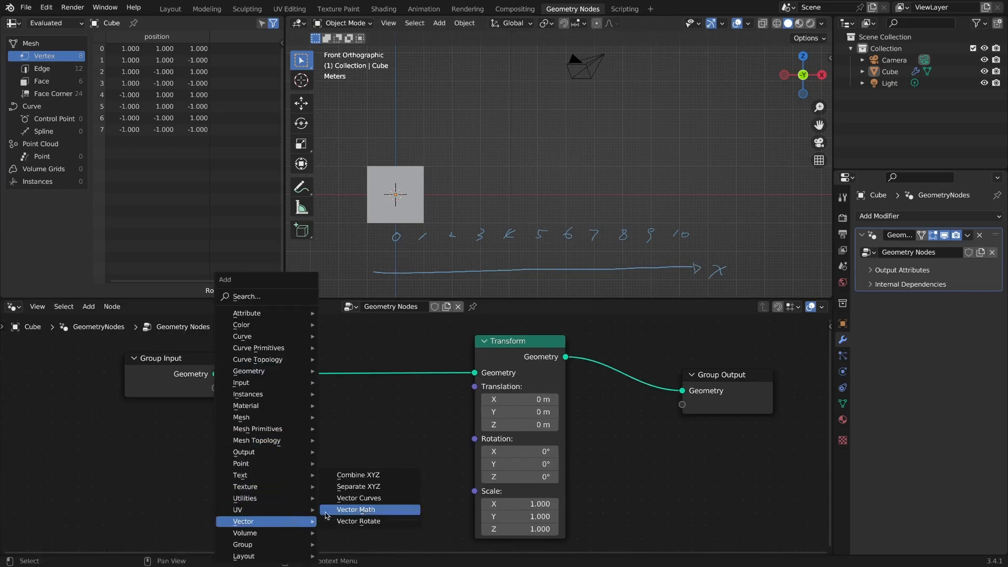
pyautogui.click(391, 475)
pyautogui.click(402, 422)
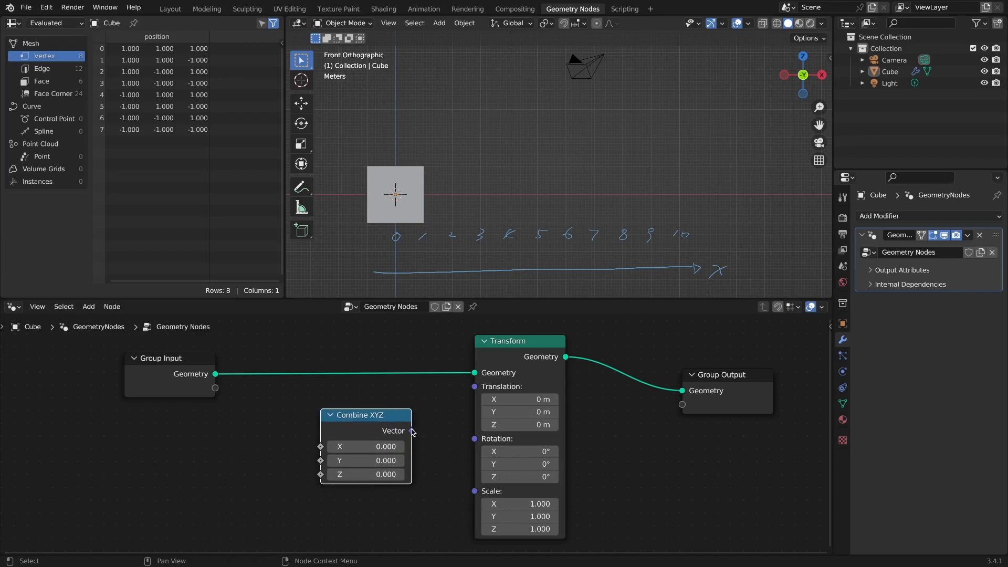
pyautogui.moveTo(412, 430); pyautogui.dragTo(462, 392)
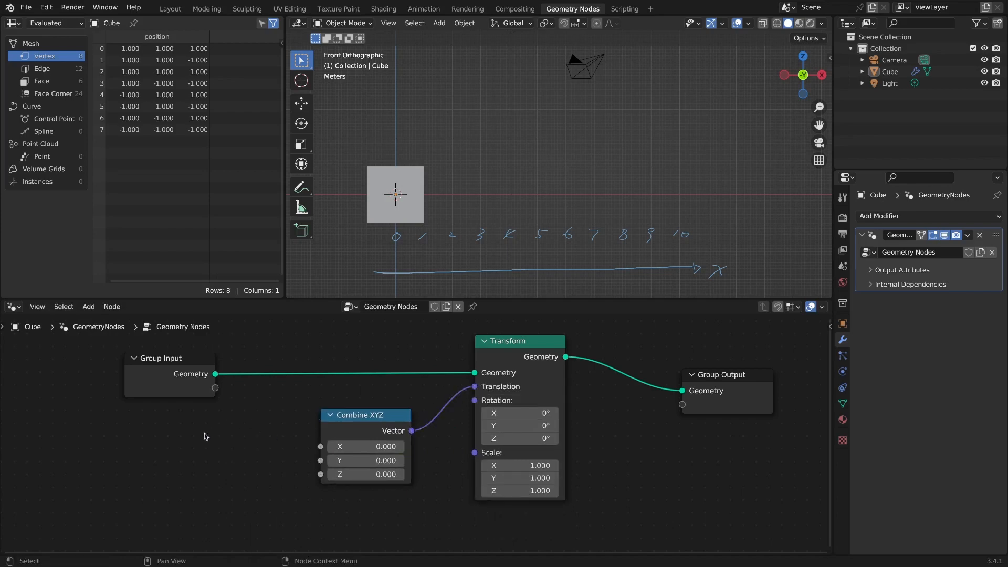
# Add a Scene Time node and connect its Frame output to the X input of Combine XYZ.
pyautogui.hotkey('shift', 'a')
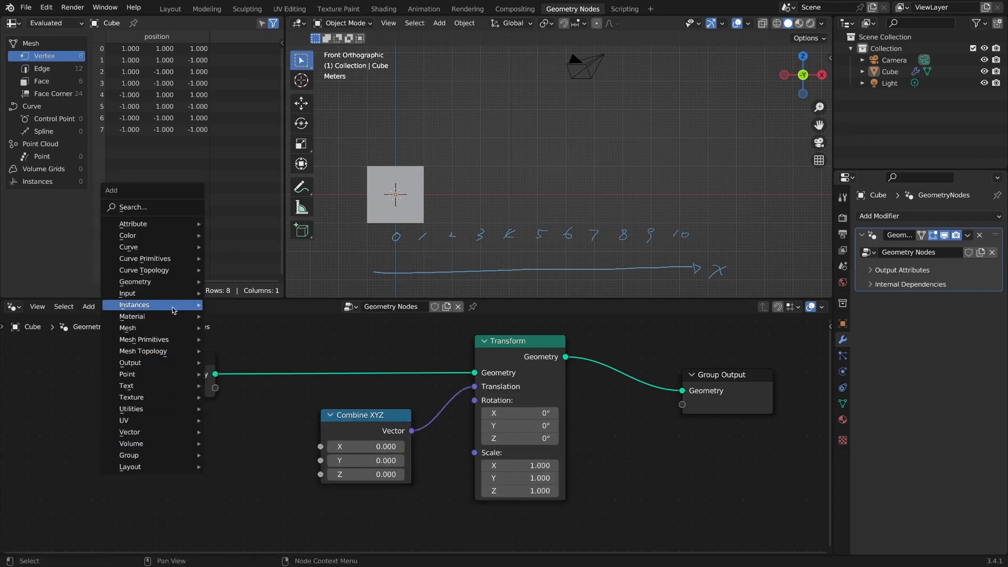
pyautogui.moveTo(176, 298)
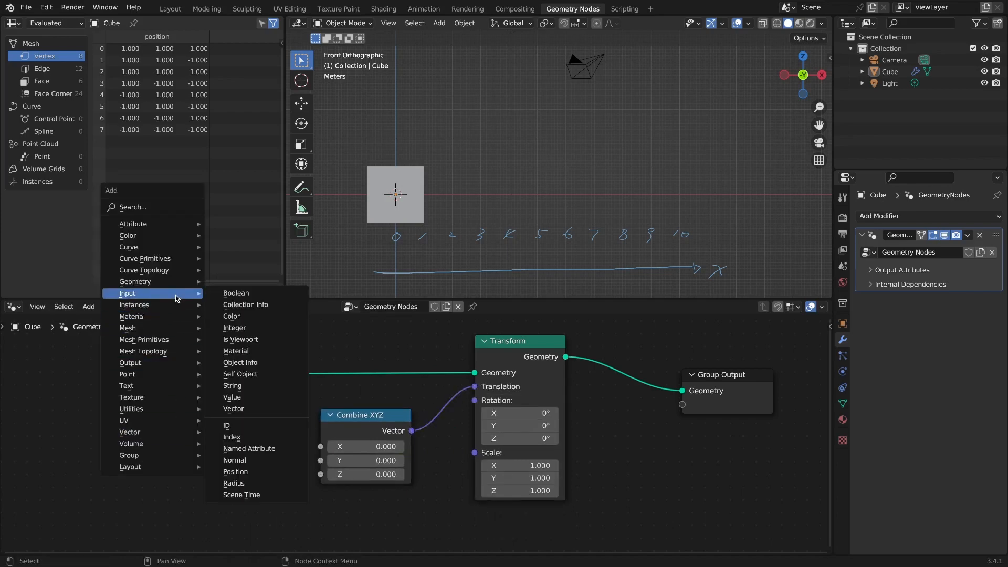
pyautogui.click(276, 495)
pyautogui.click(158, 438)
pyautogui.moveTo(198, 458); pyautogui.dragTo(336, 448)
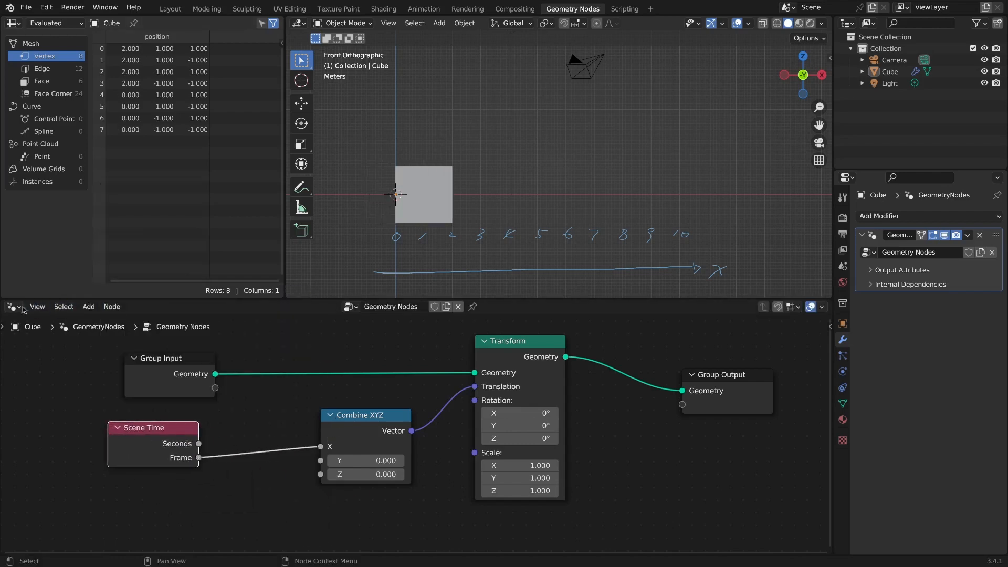
# Split the node editor horizontally and turn the upper part into a Timeline.
pyautogui.moveTo(5, 300); pyautogui.dragTo(6, 350)
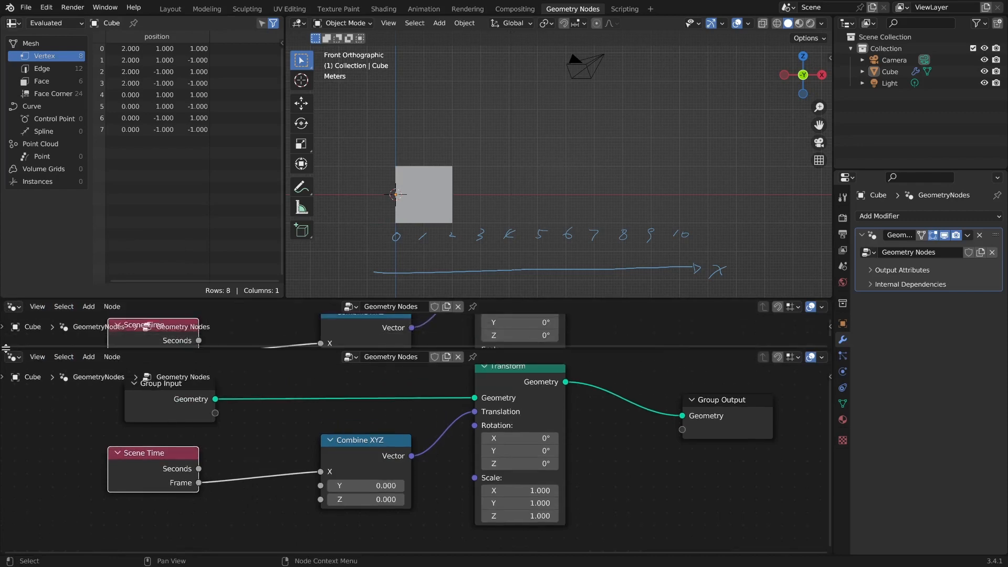
pyautogui.click(13, 306)
pyautogui.click(160, 351)
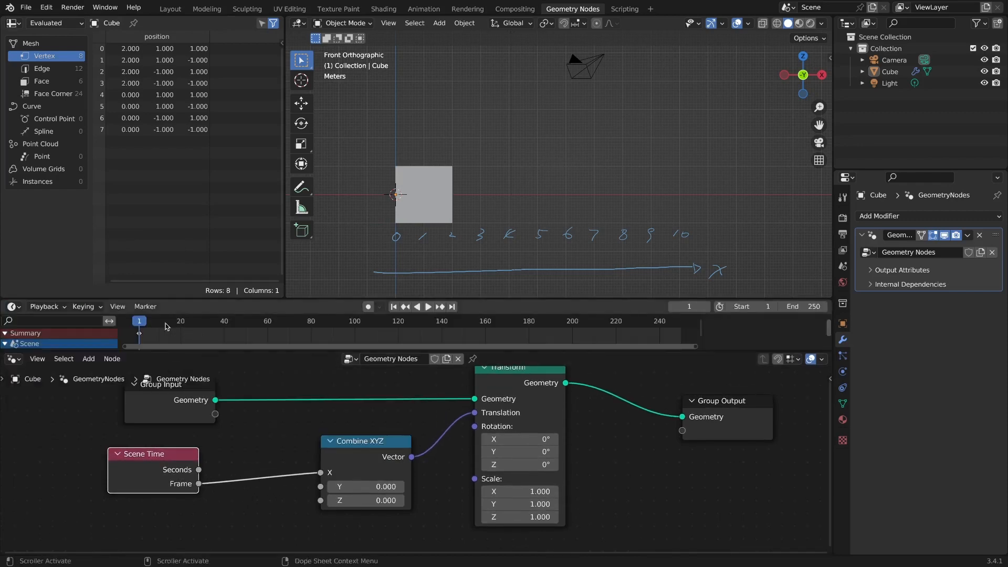
# Play the animation briefly to check the cube's motion, stop it and return to frame 1.
pyautogui.click(430, 309)
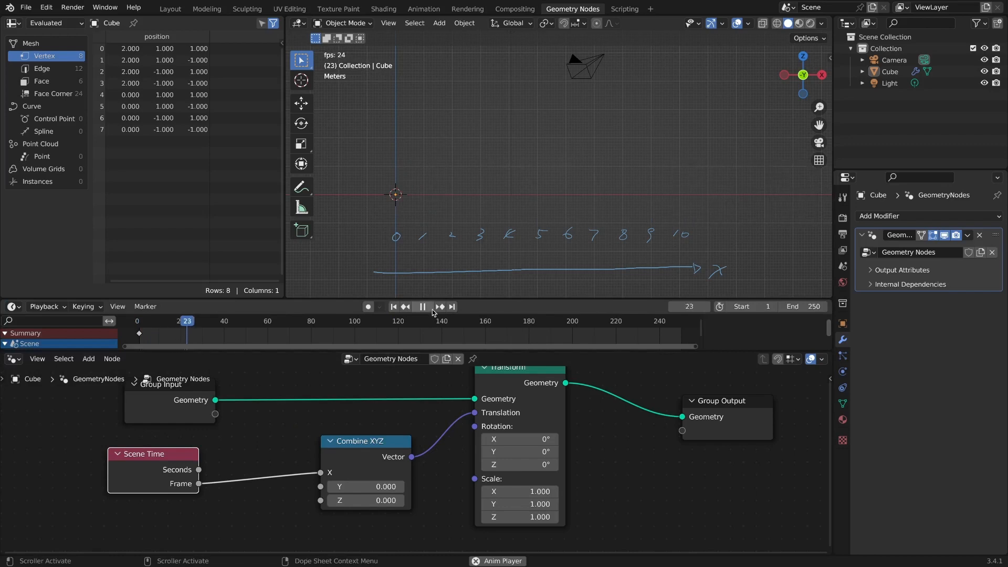
pyautogui.click(430, 308)
pyautogui.click(393, 307)
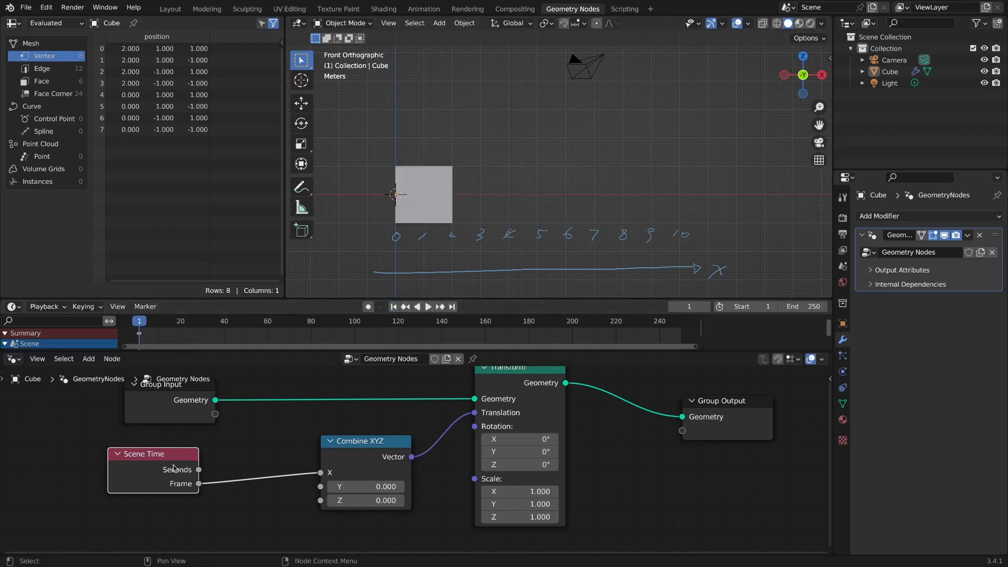
# Move Scene Time aside and insert a Math node on the link between its Frame output and Combine XYZ.
pyautogui.moveTo(174, 462); pyautogui.dragTo(122, 457)
pyautogui.click(233, 456)
pyautogui.hotkey('shift', 'a')
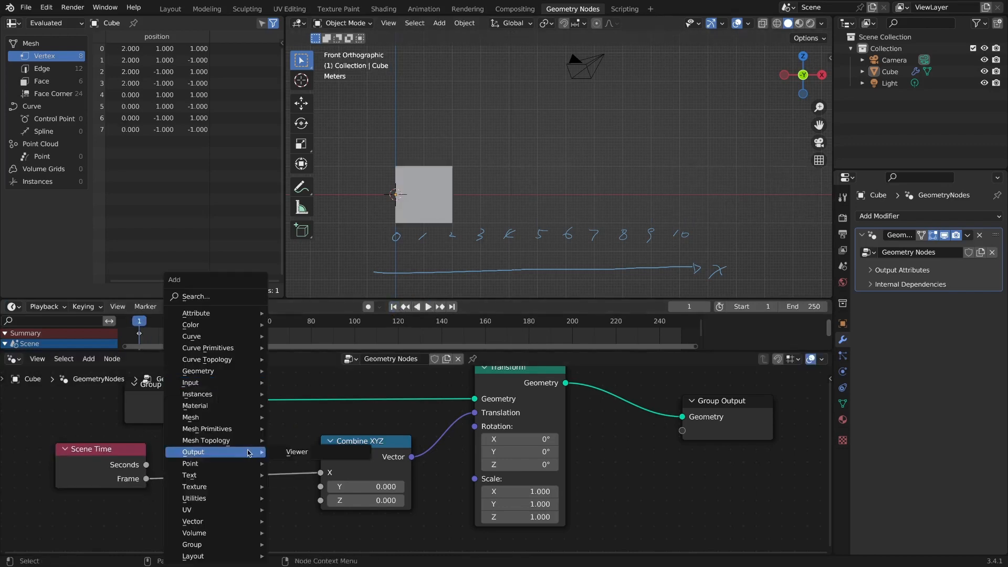
pyautogui.click(332, 453)
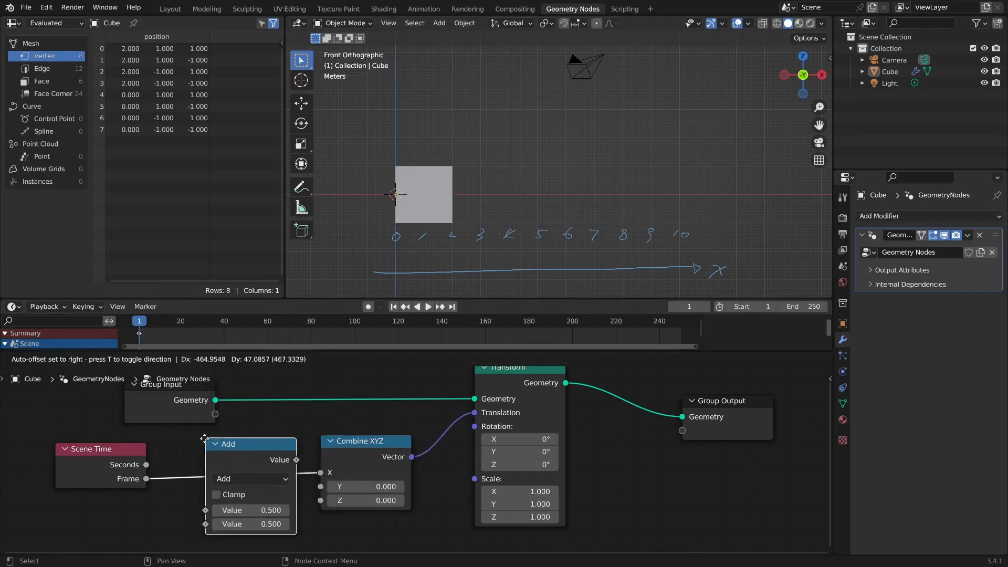
pyautogui.click(200, 439)
# Switch the Math node's operation to Multiply and set its second value to 0.1.
pyautogui.click(252, 480)
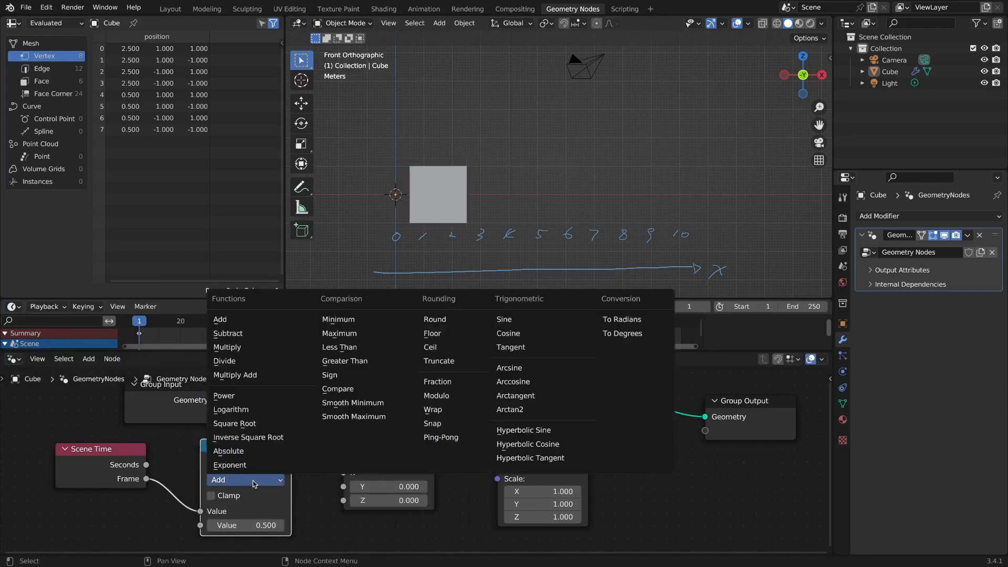
pyautogui.click(292, 348)
pyautogui.click(273, 525)
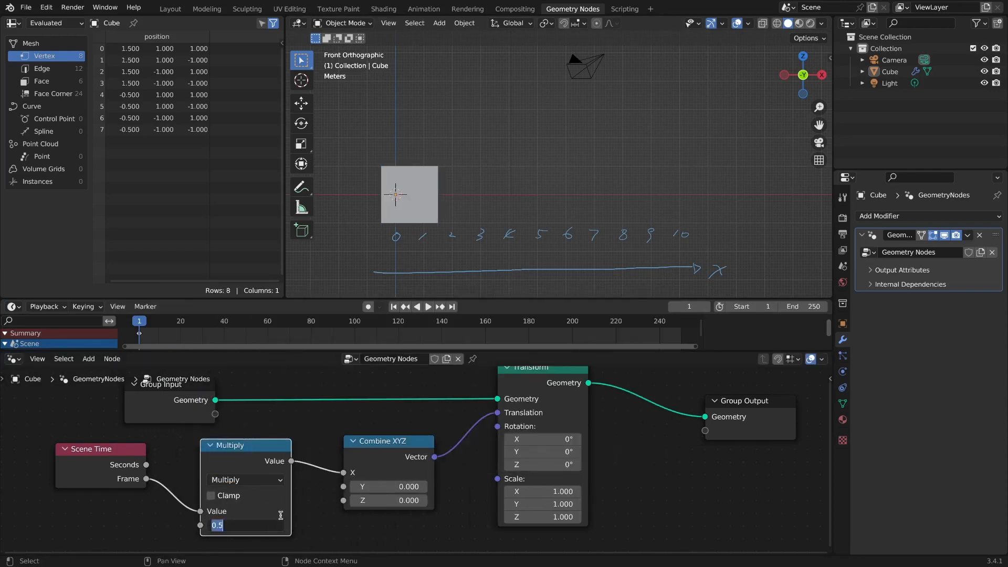
pyautogui.press('Return')
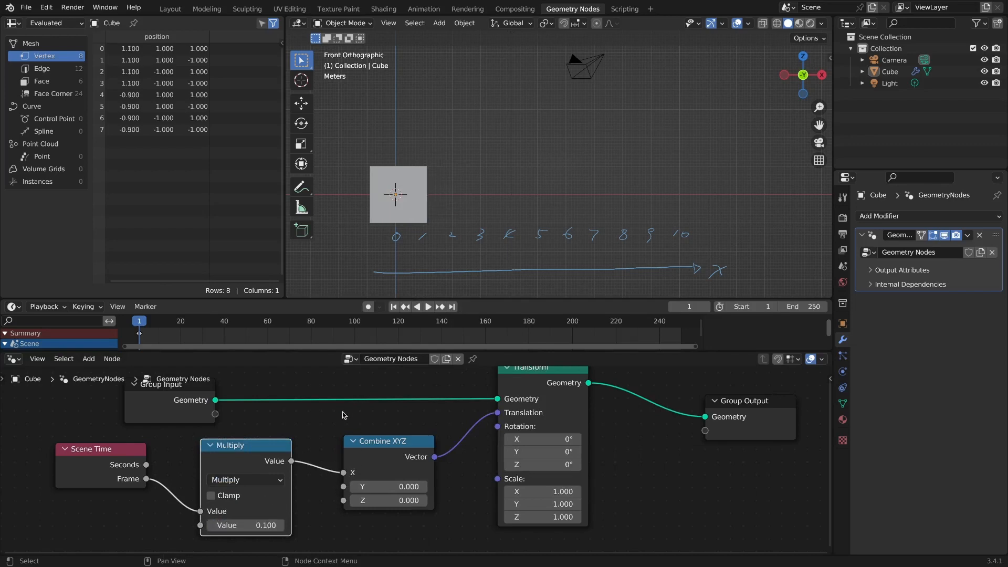
# Play the animation to check the cube's slowed movement along X and stop it at frame 126.
pyautogui.scroll(-1, 343, 415)
pyautogui.click(427, 307)
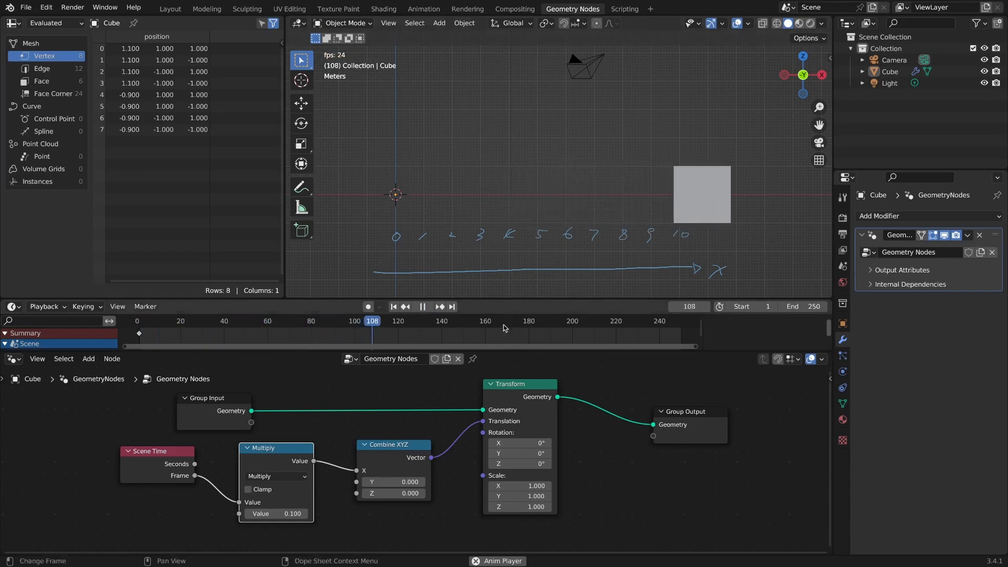
pyautogui.press('space')
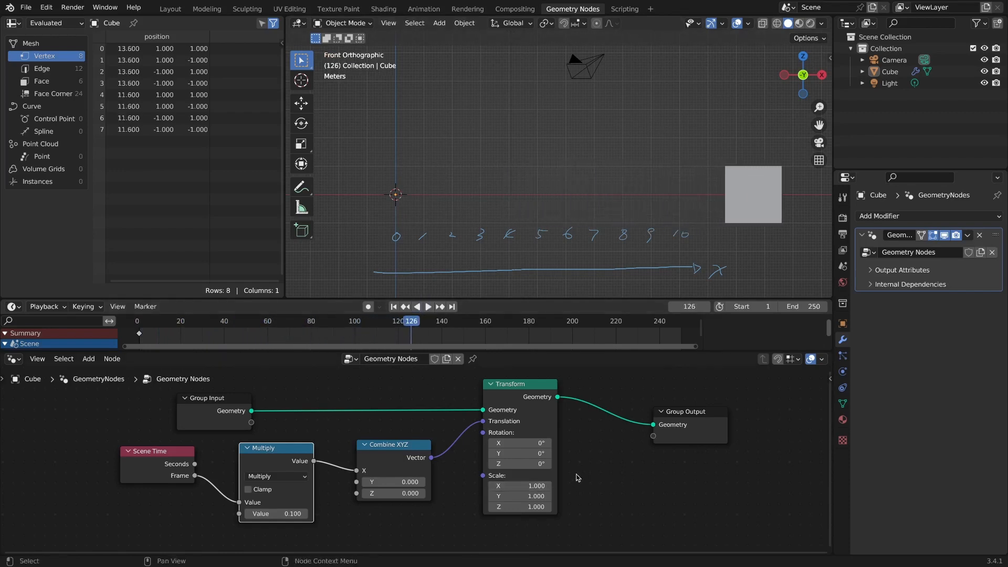
# Rearrange the Group Input, Scene Time, Multiply and Combine XYZ nodes to open a gap between Multiply and Combine XYZ.
pyautogui.scroll(-2, 592, 485)
pyautogui.moveTo(590, 486); pyautogui.dragTo(639, 500, button='middle')
pyautogui.moveTo(301, 428); pyautogui.dragTo(140, 408)
pyautogui.moveTo(246, 469); pyautogui.dragTo(129, 472)
pyautogui.moveTo(351, 469); pyautogui.dragTo(253, 467)
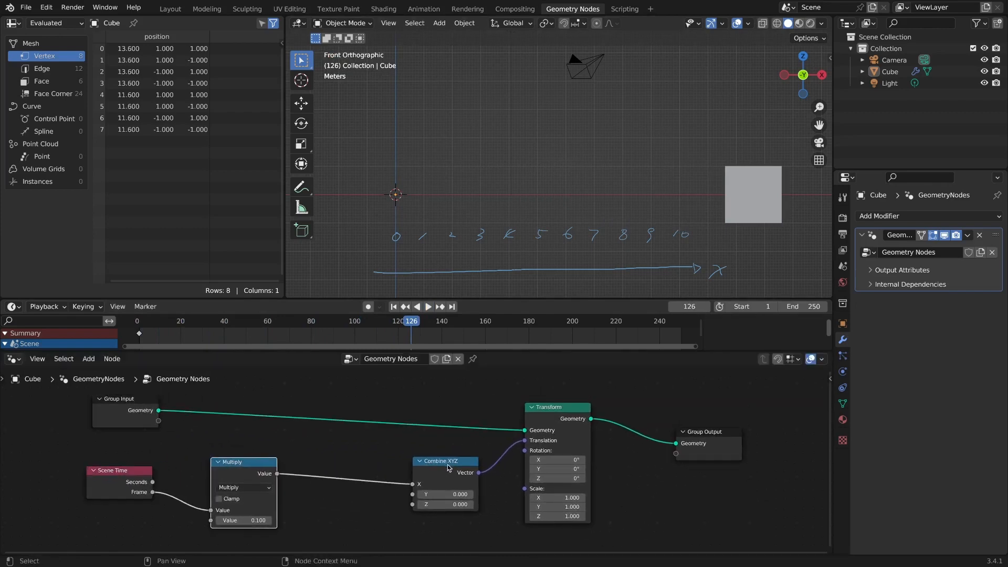
pyautogui.moveTo(460, 469); pyautogui.dragTo(483, 458)
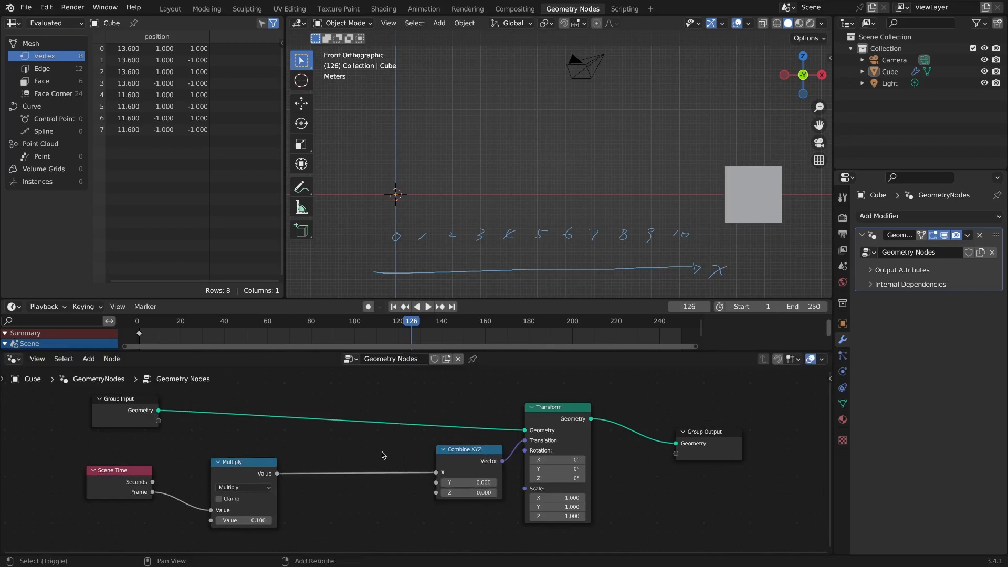
# Add a Switch node of type Float and insert it on the link between Multiply and Combine XYZ.
pyautogui.hotkey('shift', 'a')
pyautogui.moveTo(382, 453)
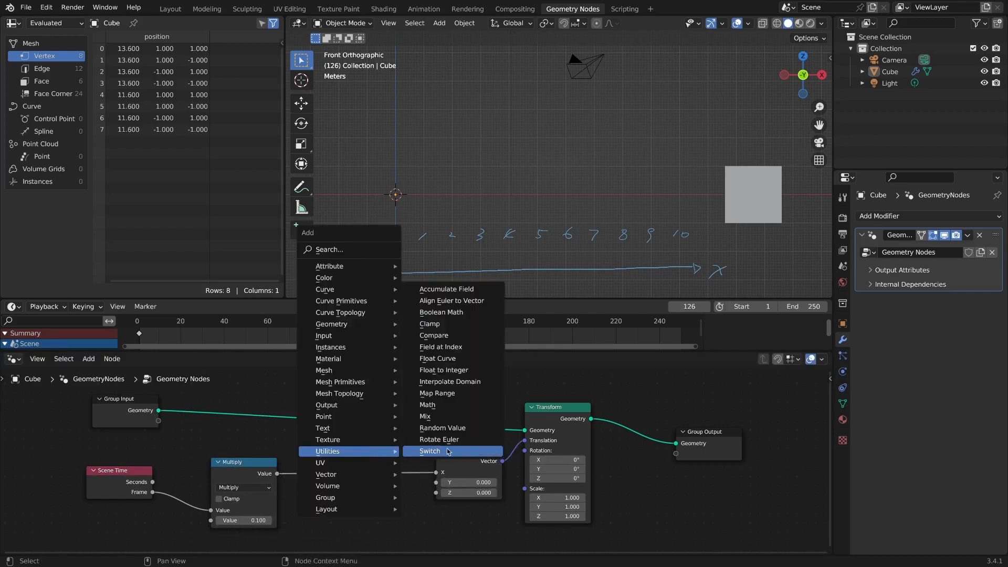
pyautogui.click(429, 451)
pyautogui.click(648, 506)
pyautogui.click(646, 503)
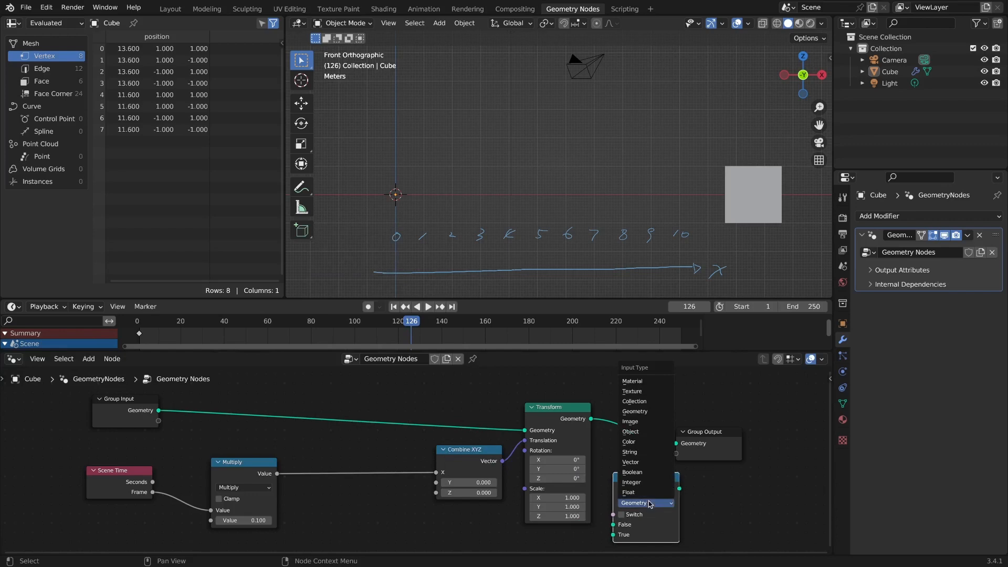
pyautogui.click(629, 492)
pyautogui.moveTo(666, 487); pyautogui.dragTo(395, 459)
# Move Group Input, Scene Time and Multiply away from the Switch node to make room for another node.
pyautogui.scroll(-2, 300, 448)
pyautogui.moveTo(323, 450); pyautogui.dragTo(368, 458, button='middle')
pyautogui.moveTo(223, 420); pyautogui.dragTo(133, 389)
pyautogui.moveTo(210, 476); pyautogui.dragTo(128, 490)
pyautogui.moveTo(314, 469); pyautogui.dragTo(298, 484)
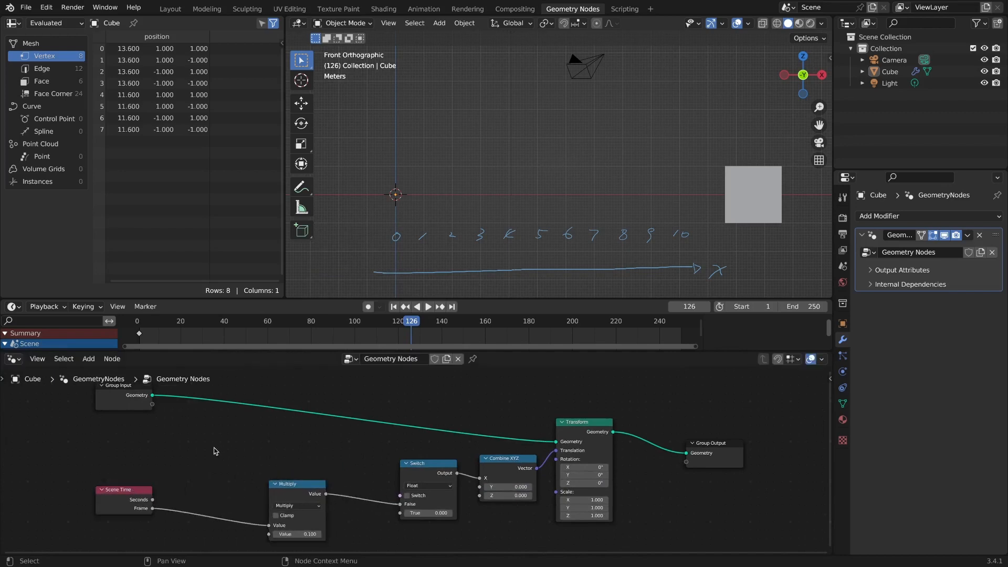
# Add a Compare node above Multiply and connect Scene Time's Frame output to its A input.
pyautogui.hotkey('shift', 'a')
pyautogui.moveTo(225, 446)
pyautogui.click(277, 329)
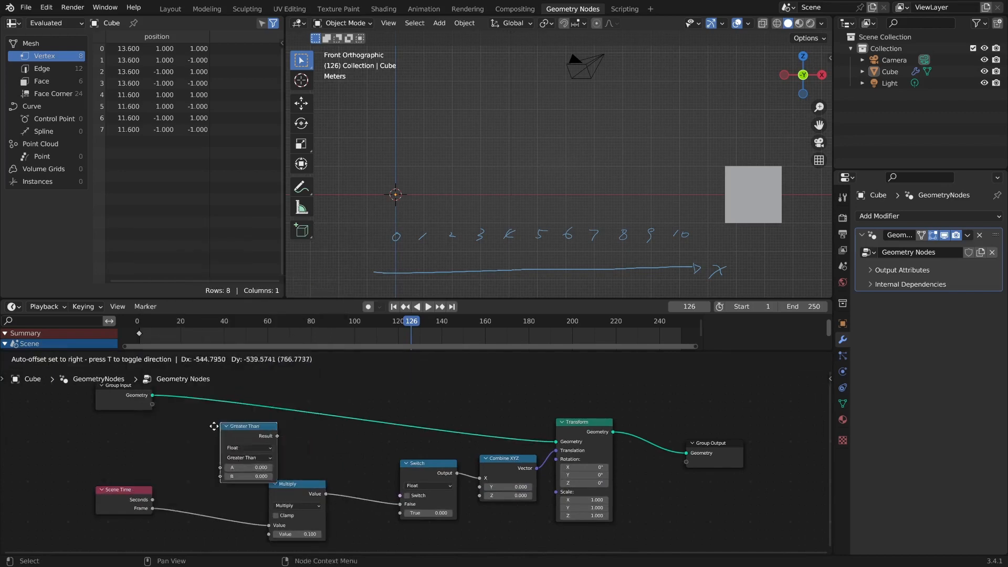
pyautogui.click(231, 436)
pyautogui.click(151, 501)
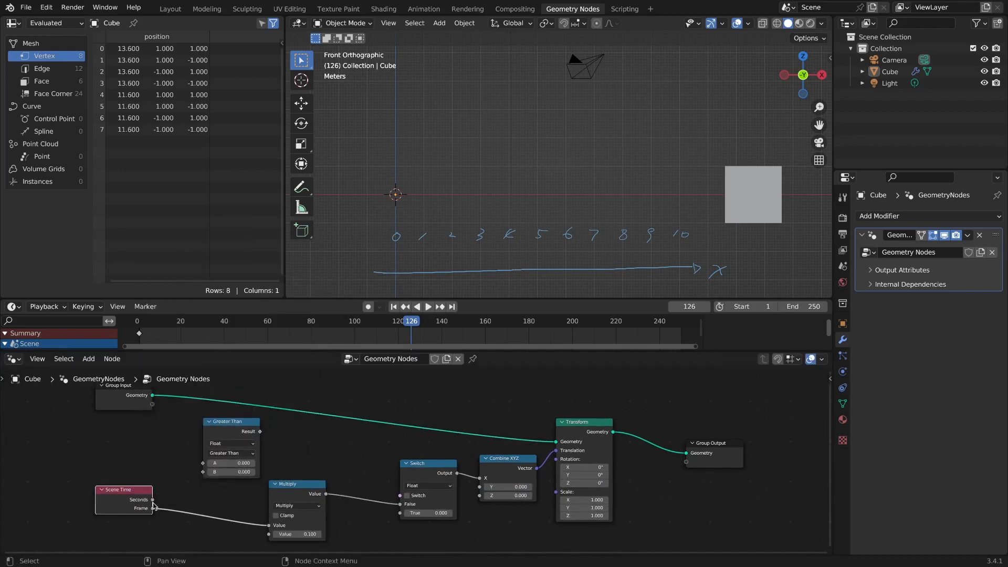
pyautogui.moveTo(152, 510); pyautogui.dragTo(203, 463)
# Set the Greater Than node's B value to 100 and connect its Result to the Switch input of the Switch node.
pyautogui.click(253, 471)
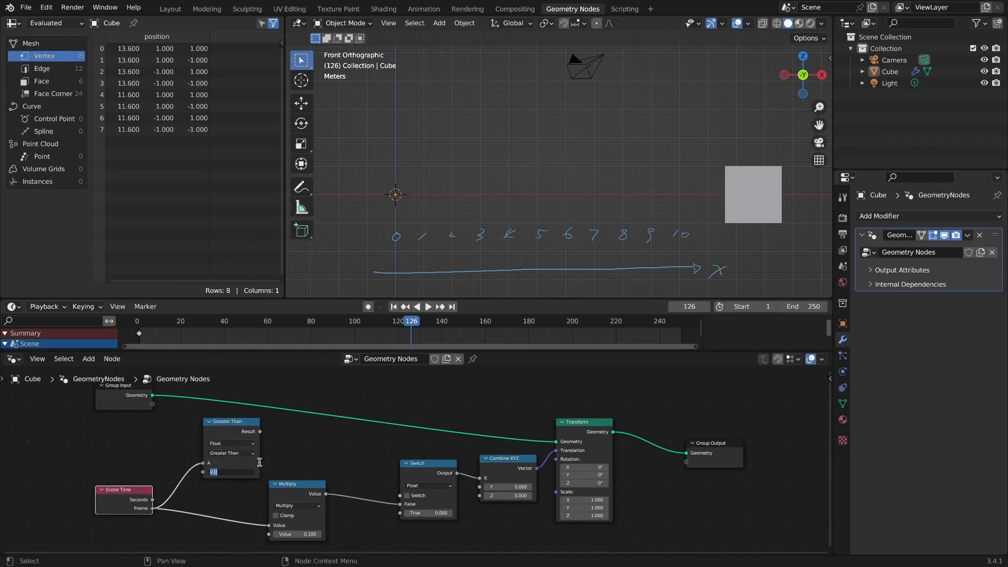
pyautogui.write('100')
pyautogui.press('Return')
pyautogui.moveTo(259, 431); pyautogui.dragTo(400, 497)
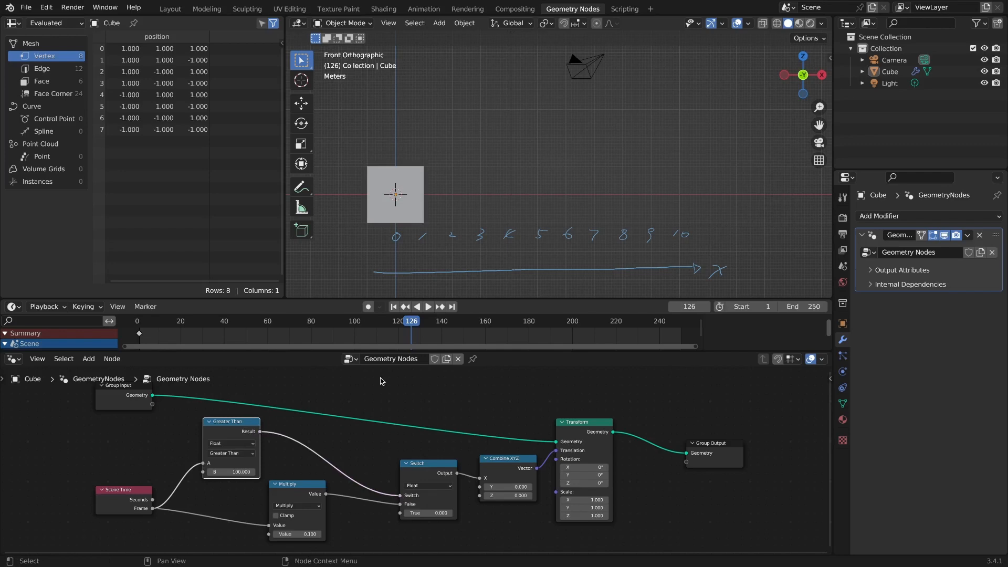
# Play the animation from the first frame past frame 100 and stop it.
pyautogui.click(394, 307)
pyautogui.click(429, 307)
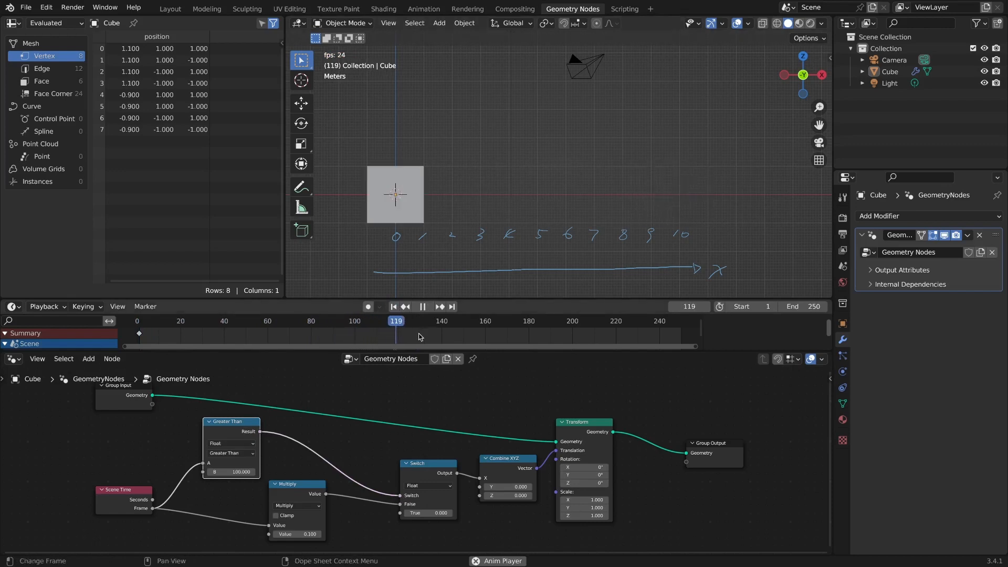
pyautogui.press('space')
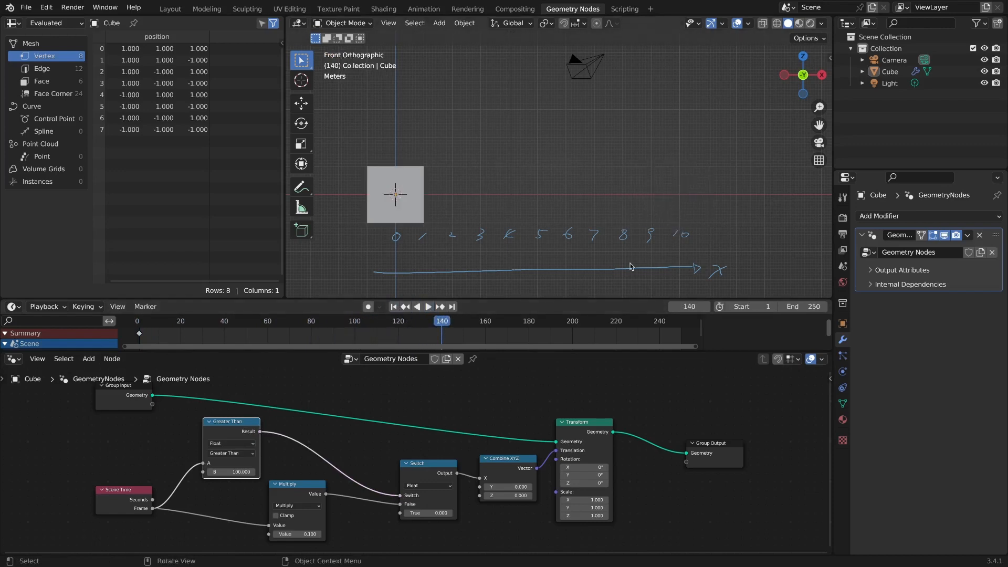
# Add a Value node below Multiply, set it to 10, and connect it to the True input of the Switch node.
pyautogui.scroll(-1, 557, 406)
pyautogui.moveTo(567, 404); pyautogui.dragTo(624, 380, button='middle')
pyautogui.click(492, 512)
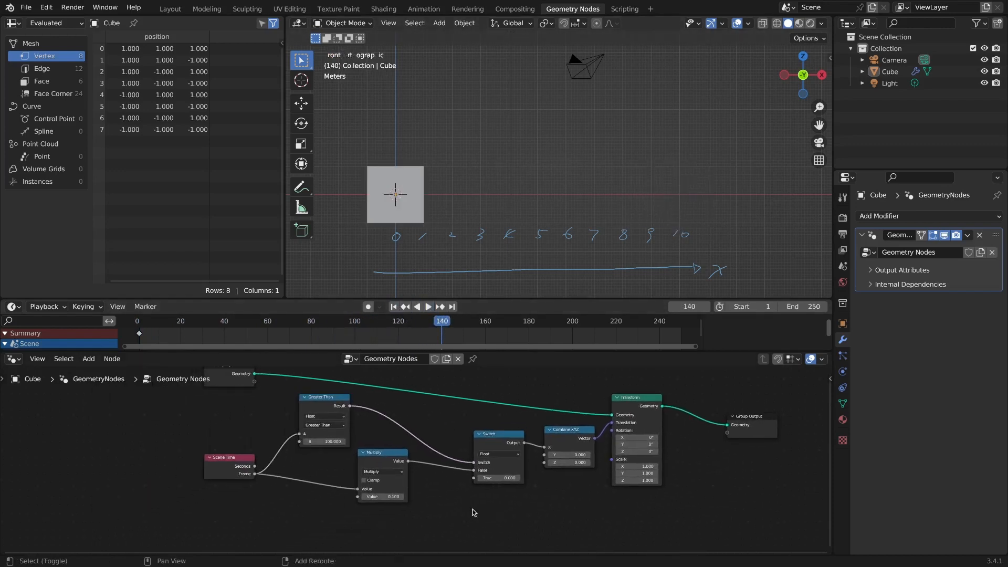
pyautogui.hotkey('shift', 'a')
pyautogui.moveTo(447, 383)
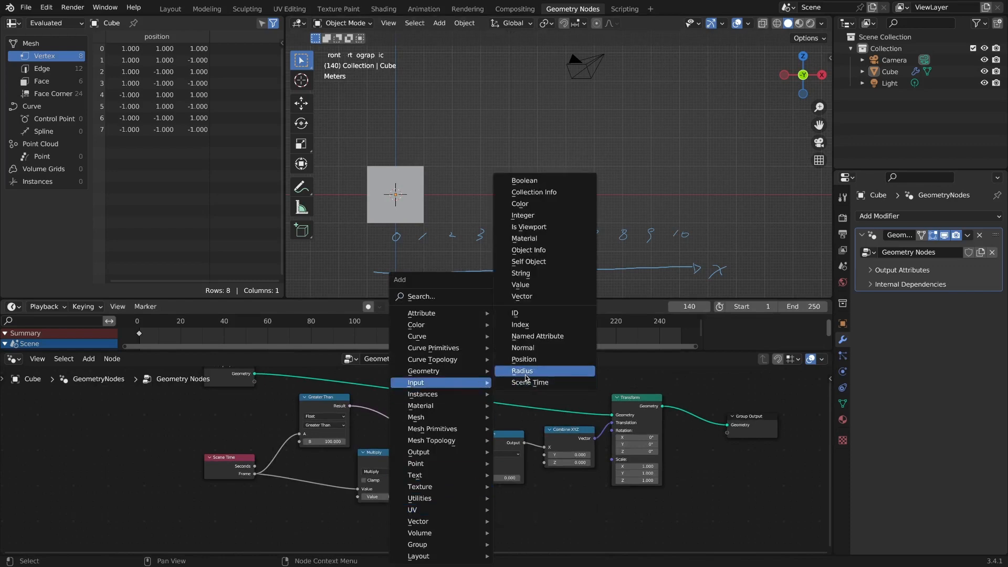
pyautogui.click(570, 285)
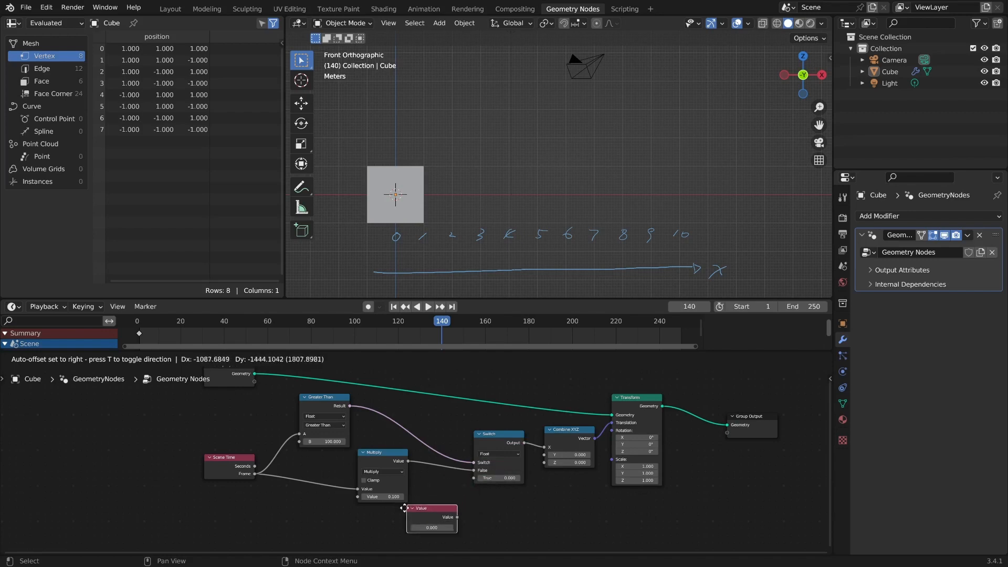
pyautogui.click(328, 523)
pyautogui.click(363, 537)
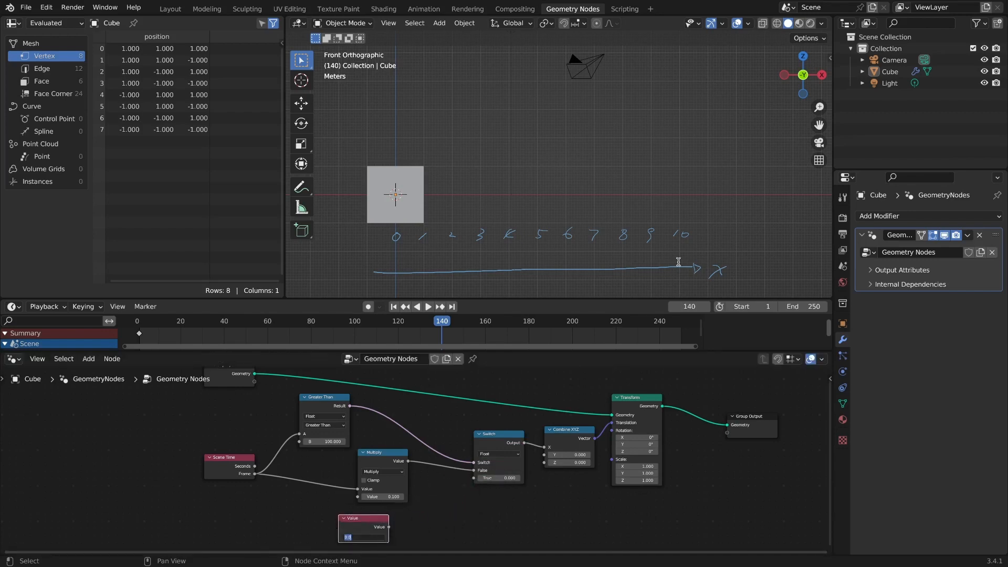
pyautogui.press('Return')
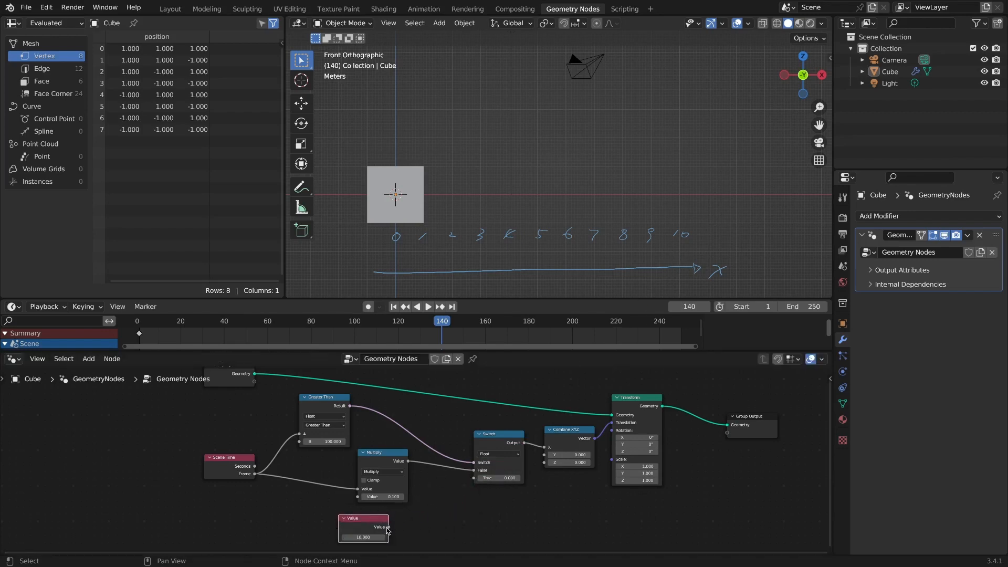
pyautogui.moveTo(388, 527); pyautogui.dragTo(474, 478)
# Replay the animation from the first frame to beyond frame 100, and return to the first frame.
pyautogui.click(393, 306)
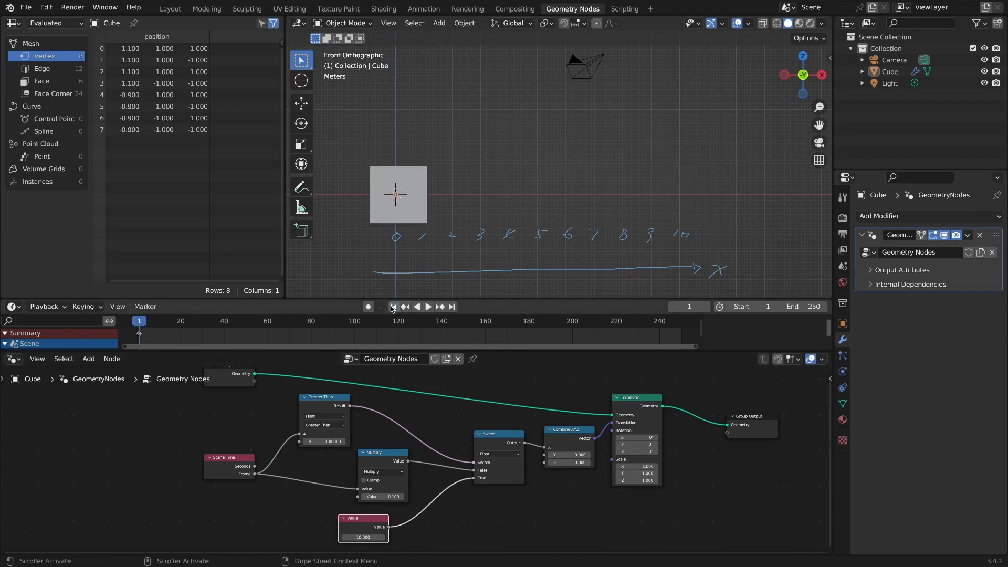
pyautogui.click(427, 307)
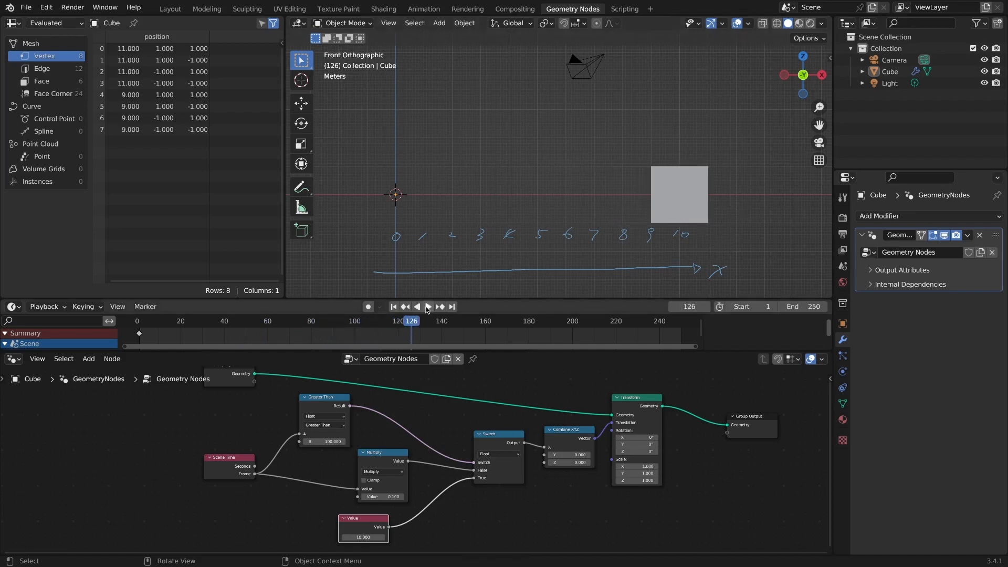
pyautogui.click(395, 308)
pyautogui.click(422, 308)
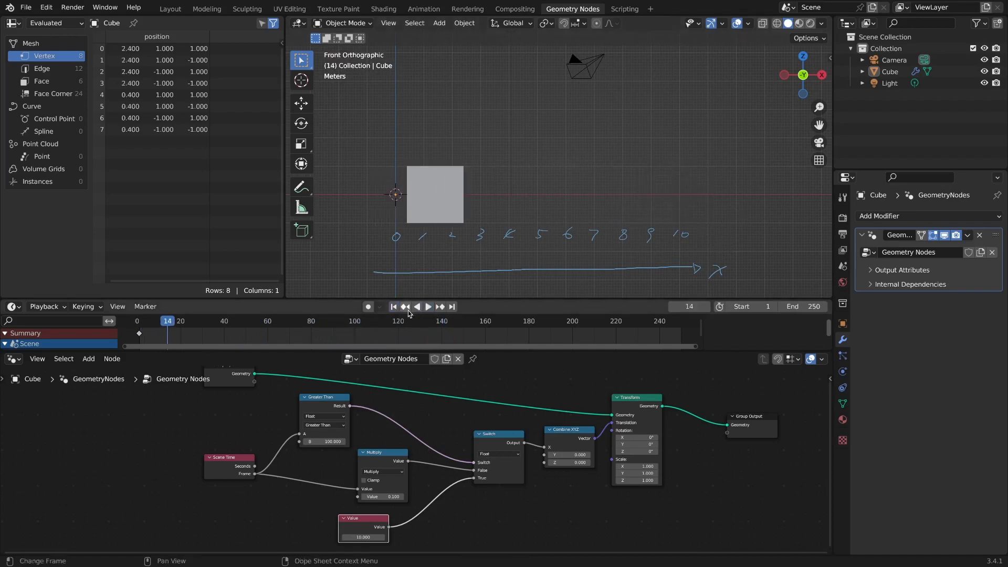
pyautogui.click(394, 308)
# Move Scene Time, Greater Than and Multiply further from the Switch node to open a gap between Multiply and Switch.
pyautogui.scroll(-1, 475, 432)
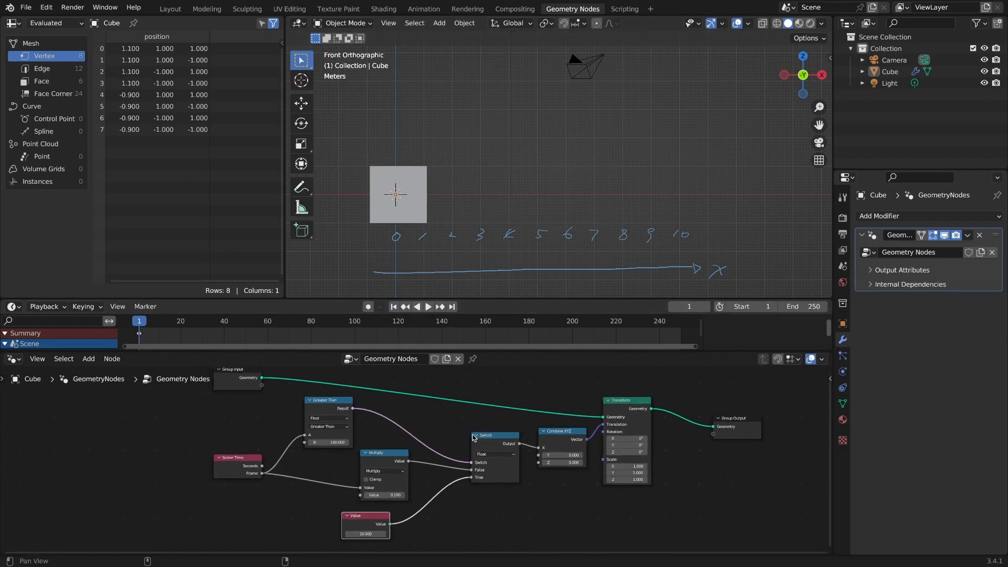
pyautogui.moveTo(476, 432); pyautogui.dragTo(579, 420, button='middle')
pyautogui.moveTo(344, 444); pyautogui.dragTo(200, 439)
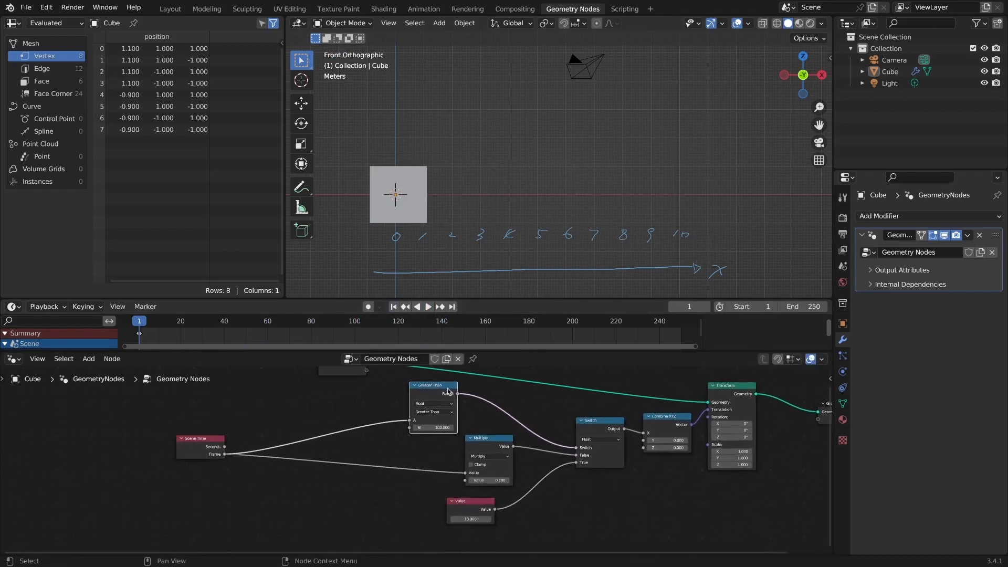
pyautogui.moveTo(432, 386); pyautogui.dragTo(350, 409)
pyautogui.scroll(-2, 395, 417)
pyautogui.moveTo(469, 512); pyautogui.dragTo(468, 524)
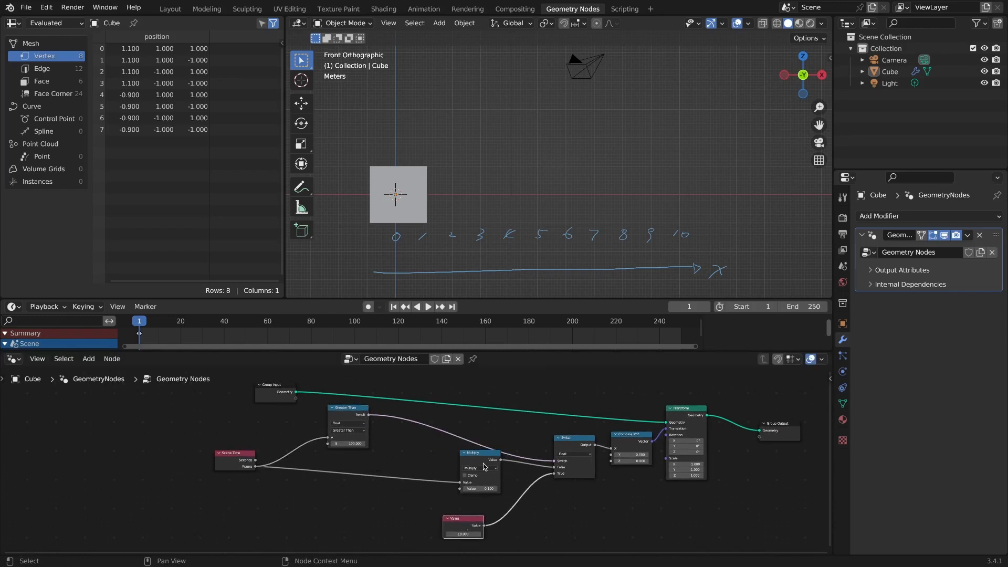
pyautogui.moveTo(486, 455); pyautogui.dragTo(326, 466)
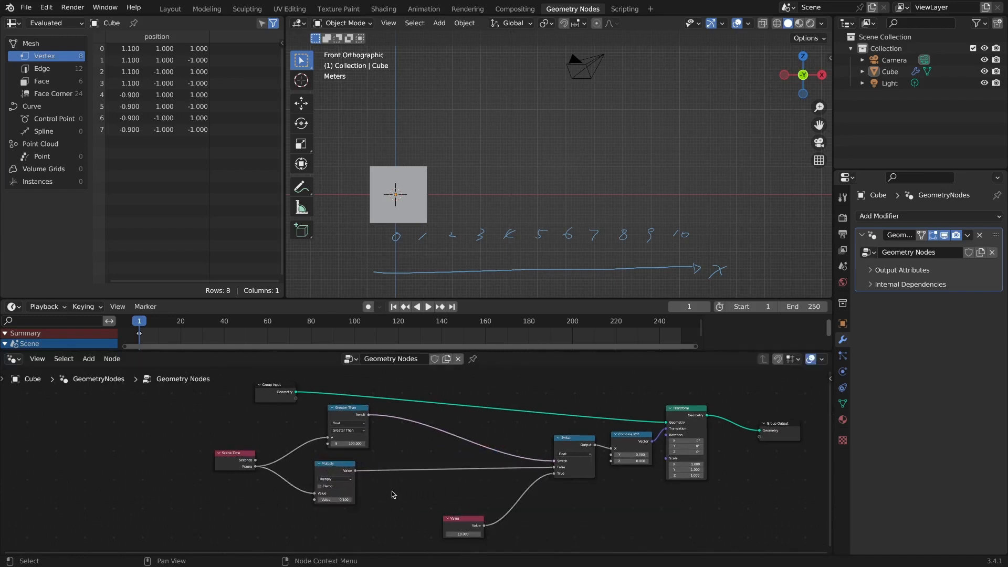
# Add a Map Range node on the link between Multiply and the Switch node's False input.
pyautogui.hotkey('shift', 'a')
pyautogui.moveTo(392, 488)
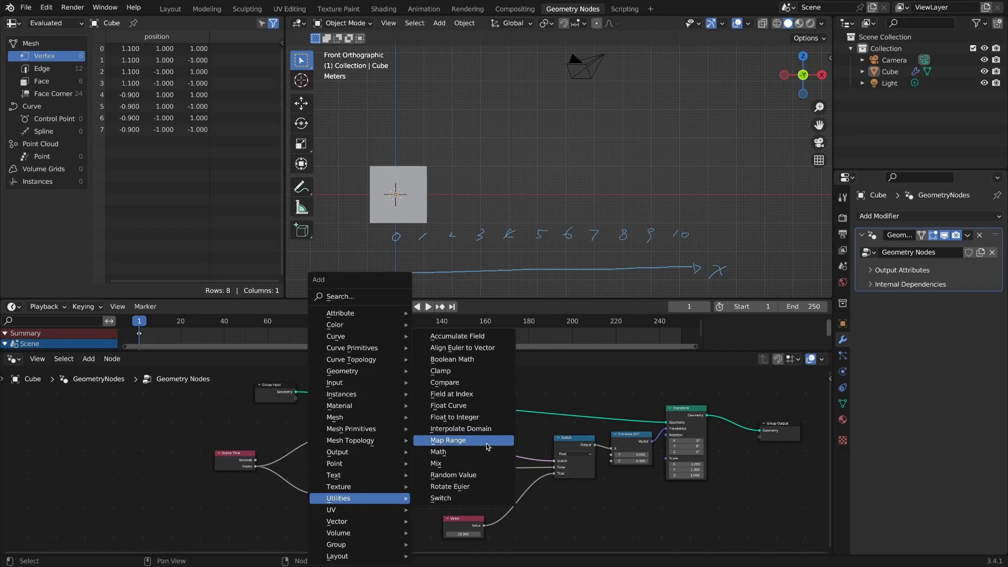
pyautogui.click(462, 440)
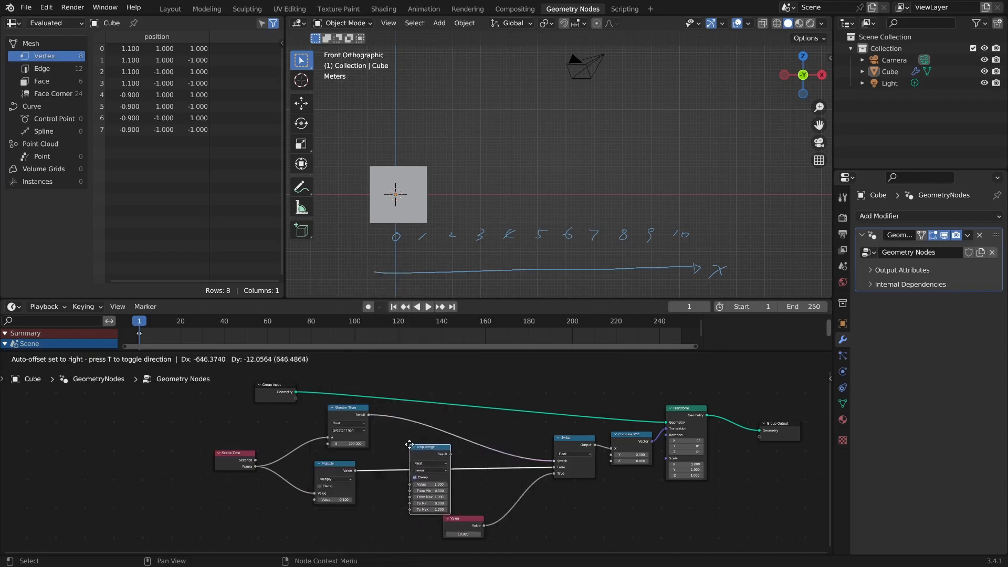
pyautogui.click(413, 442)
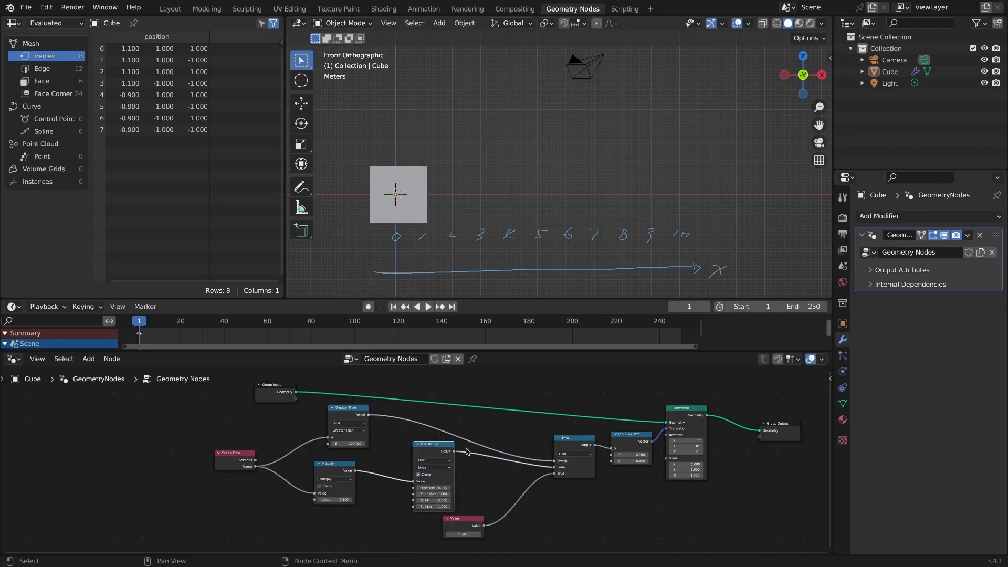
# Shift Scene Time, Greater Than and Multiply away from Map Range to make room for another node.
pyautogui.moveTo(238, 452); pyautogui.dragTo(176, 451)
pyautogui.moveTo(353, 407); pyautogui.dragTo(316, 407)
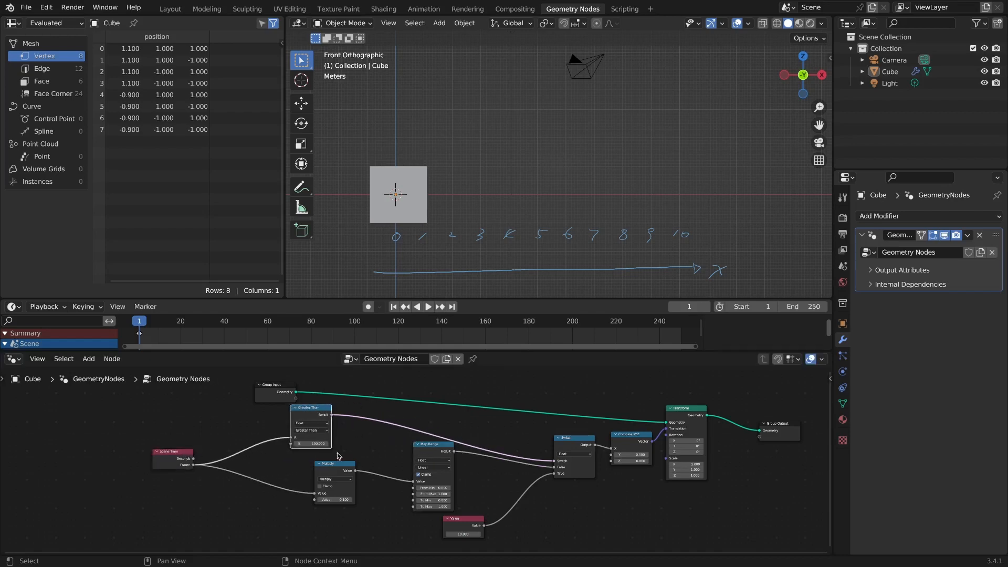
pyautogui.moveTo(332, 463); pyautogui.dragTo(278, 464)
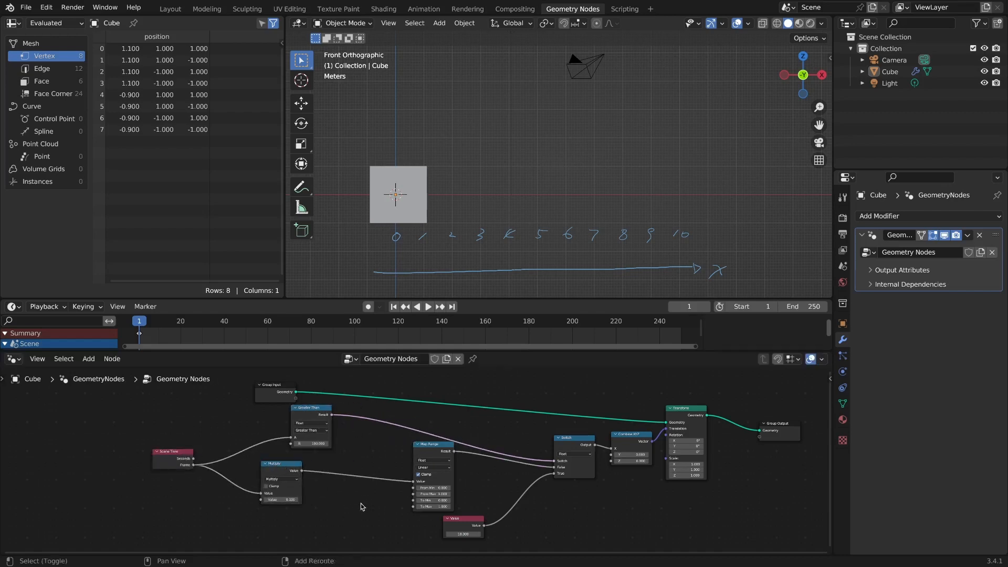
# Insert a Float Curve node on the link between Multiply and Map Range, and briefly play the animation.
pyautogui.hotkey('shift', 'a')
pyautogui.moveTo(362, 503)
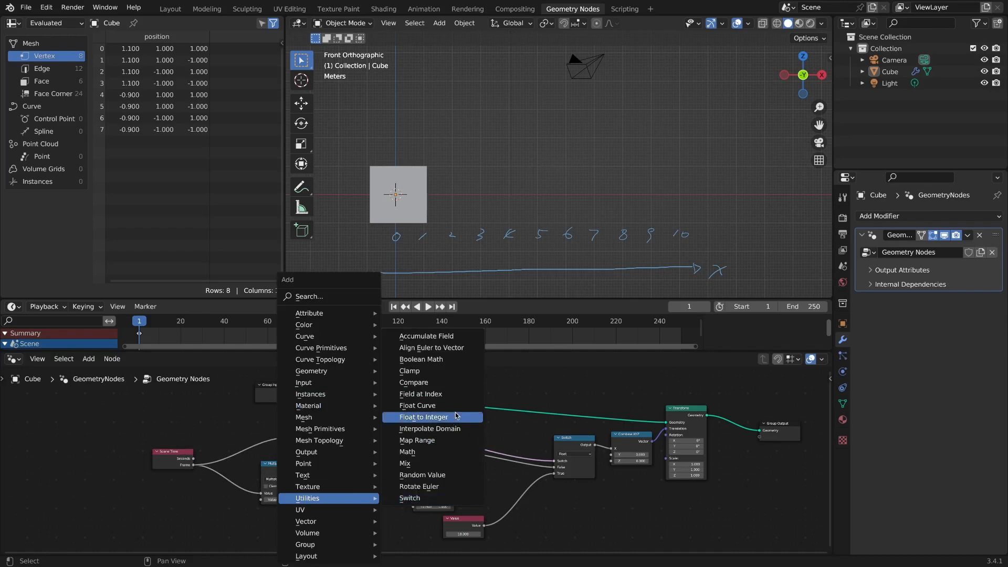
pyautogui.click(419, 406)
pyautogui.click(323, 446)
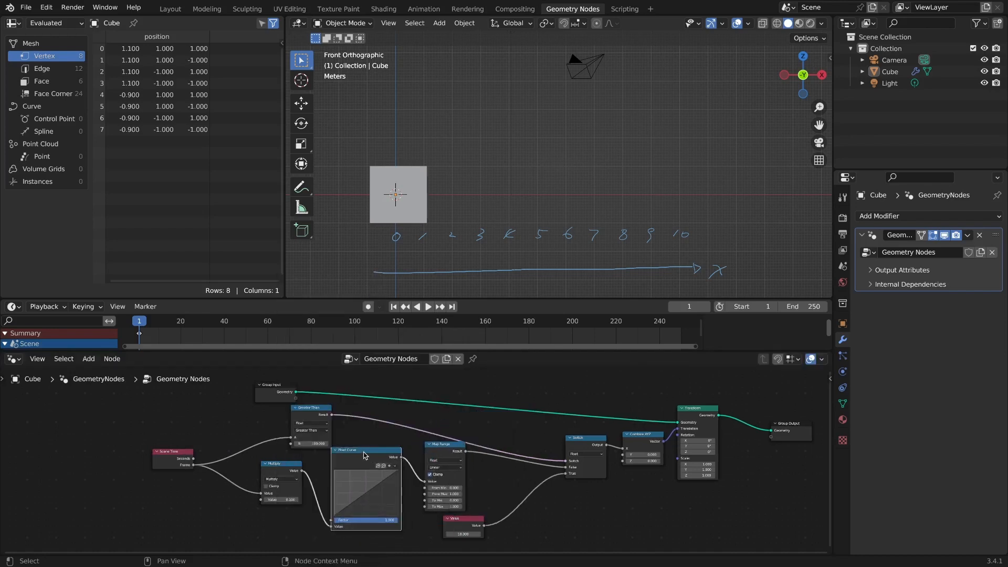
pyautogui.click(428, 307)
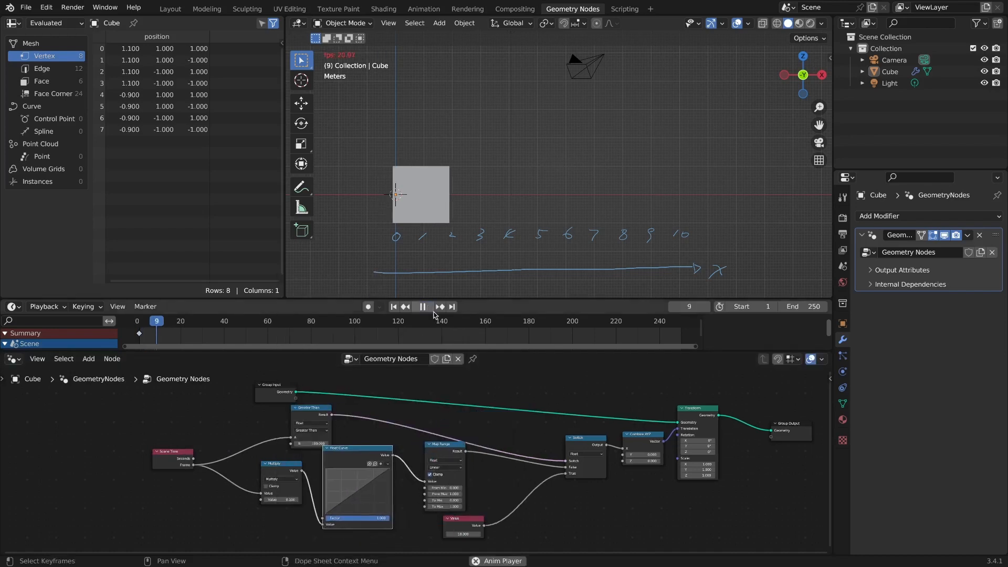
pyautogui.click(429, 308)
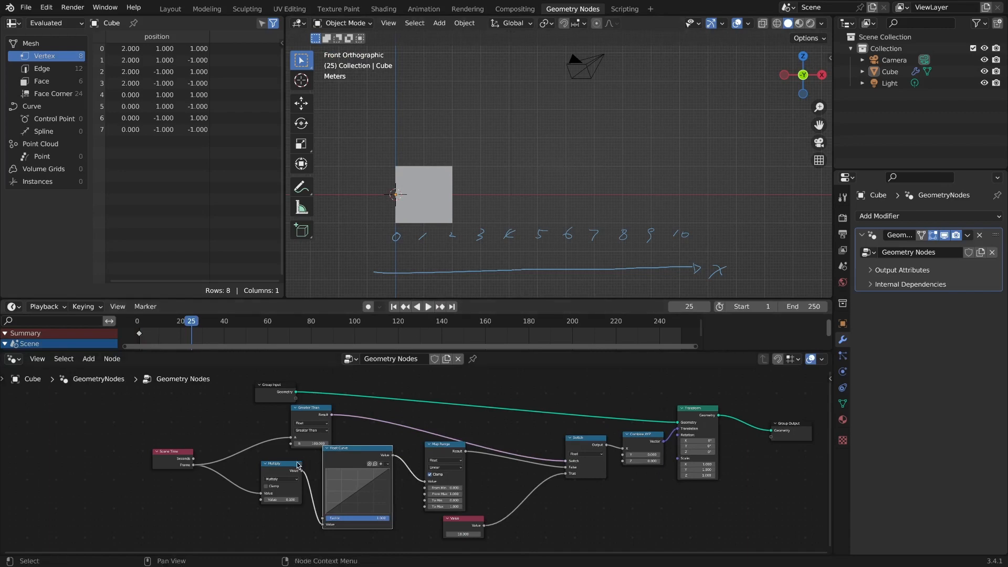
# Space Multiply, Group Input and Greater Than out from the Float Curve node.
pyautogui.moveTo(290, 464); pyautogui.dragTo(277, 474)
pyautogui.moveTo(281, 388); pyautogui.dragTo(244, 385)
pyautogui.moveTo(292, 411); pyautogui.dragTo(257, 415)
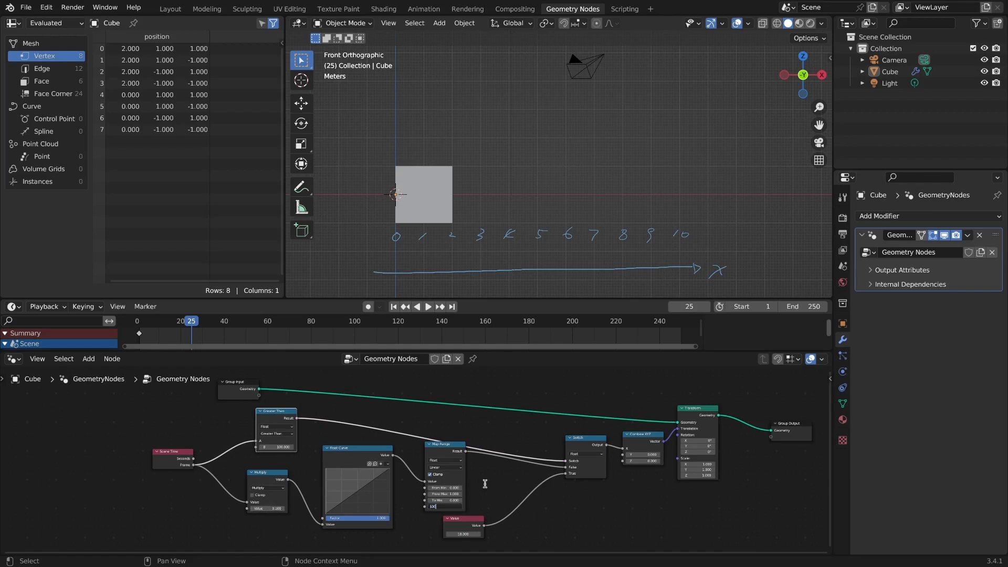
# Set Map Range's To Max to 100 and Multiply's value to 0.01, and preview the animation from the first frame.
pyautogui.press('Return')
pyautogui.moveTo(191, 322); pyautogui.dragTo(139, 327)
pyautogui.press('space')
pyautogui.press('space')
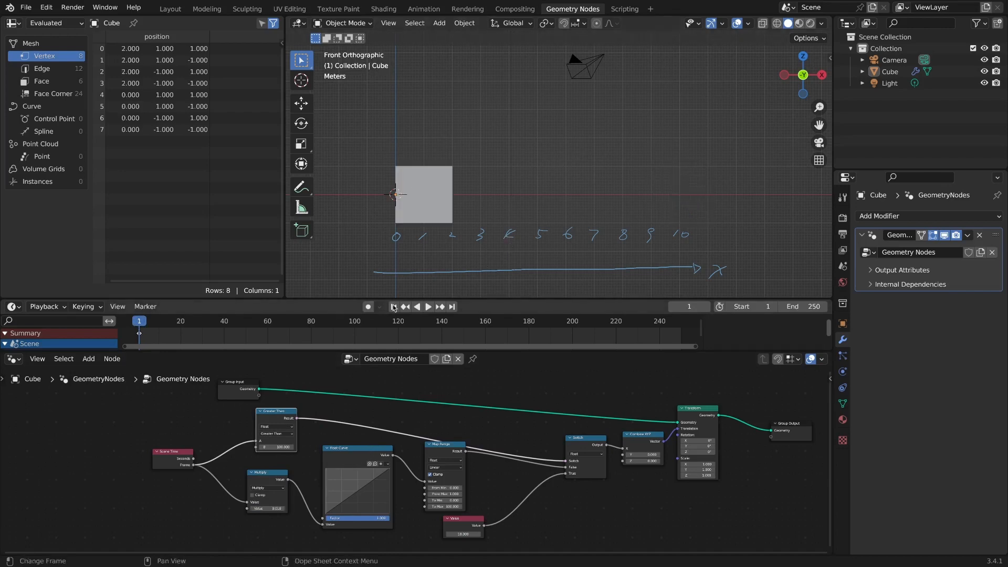
pyautogui.click(428, 306)
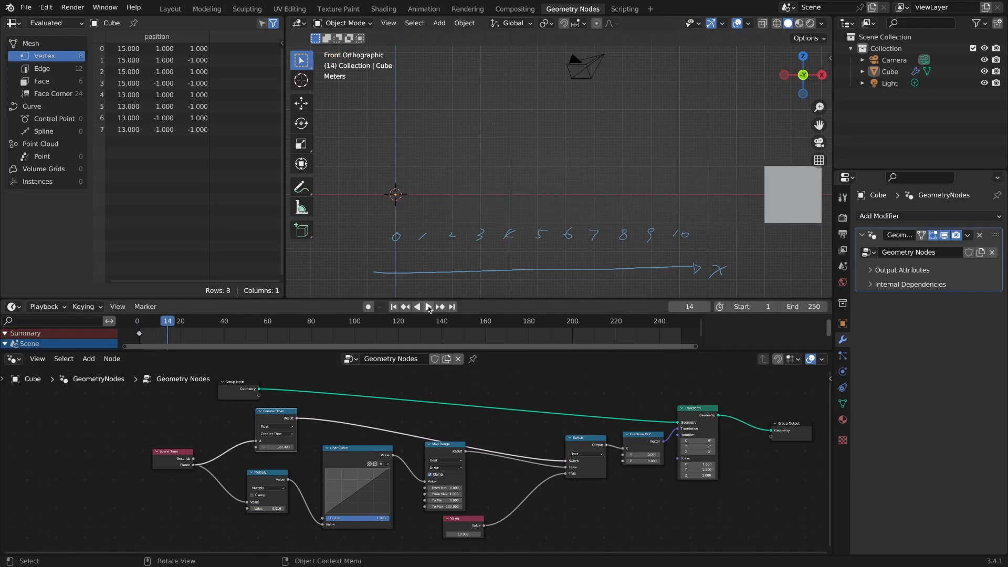
pyautogui.moveTo(167, 321); pyautogui.dragTo(134, 327)
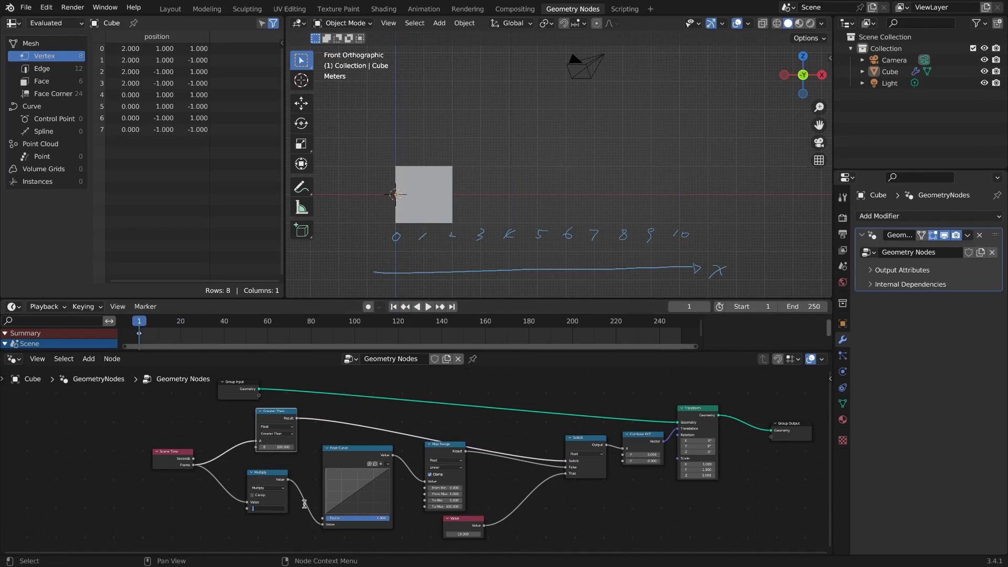
# Set Multiply's value to 0.1 and play the animation briefly before returning to the first frame.
pyautogui.press('Return')
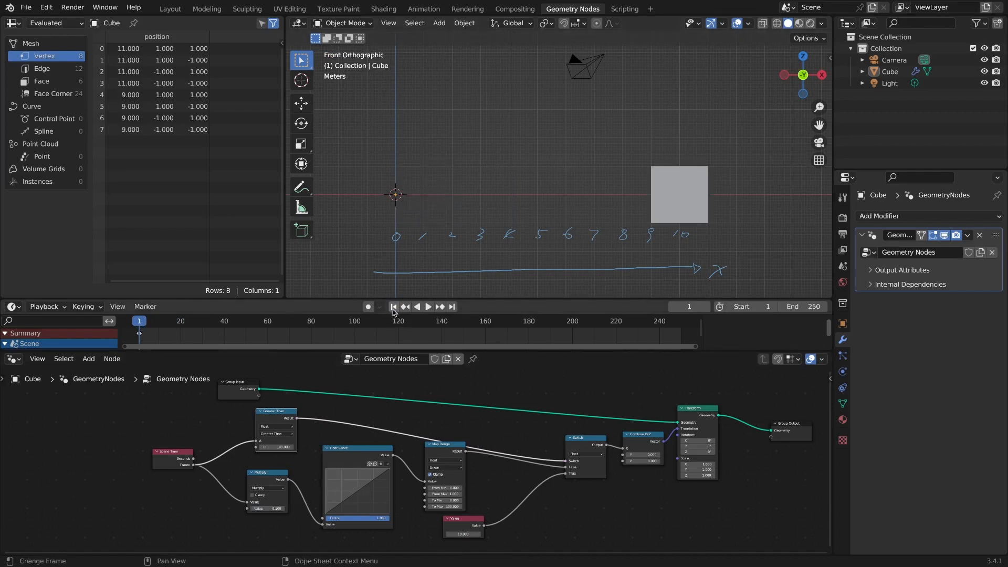
pyautogui.click(428, 307)
pyautogui.click(428, 307)
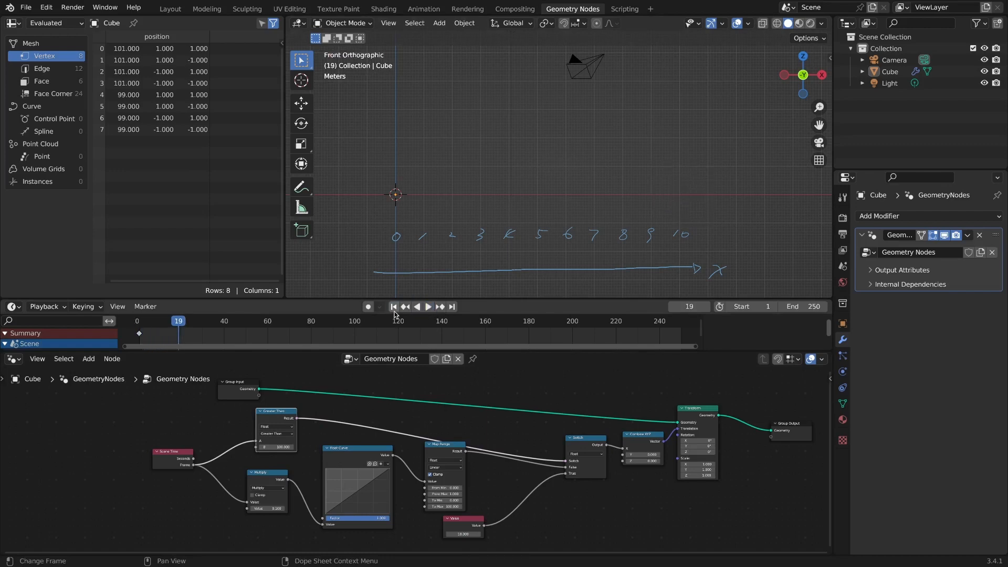
pyautogui.click(395, 307)
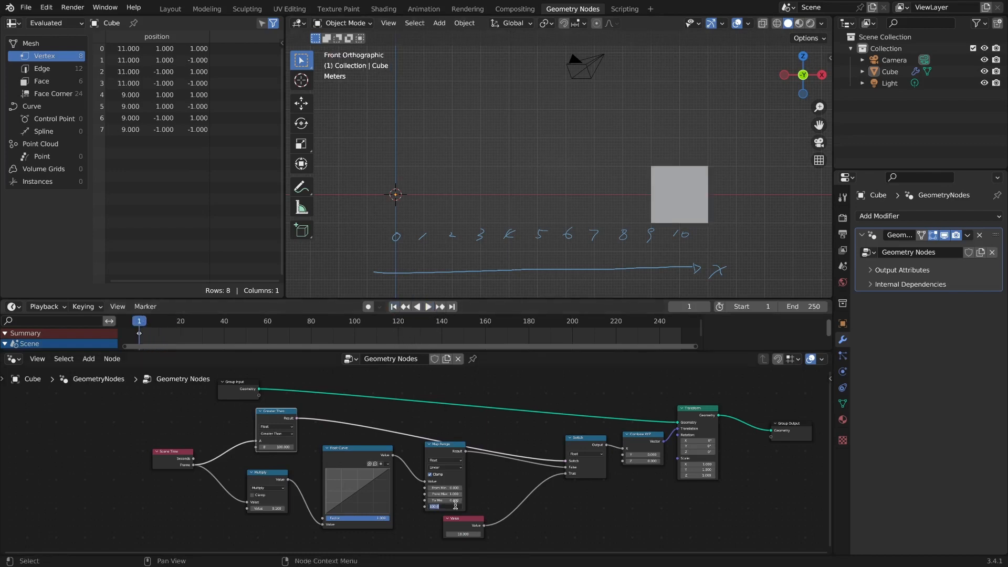
# Set Map Range's To Max to 10, test the animation briefly, and return to the first frame.
pyautogui.press('Return')
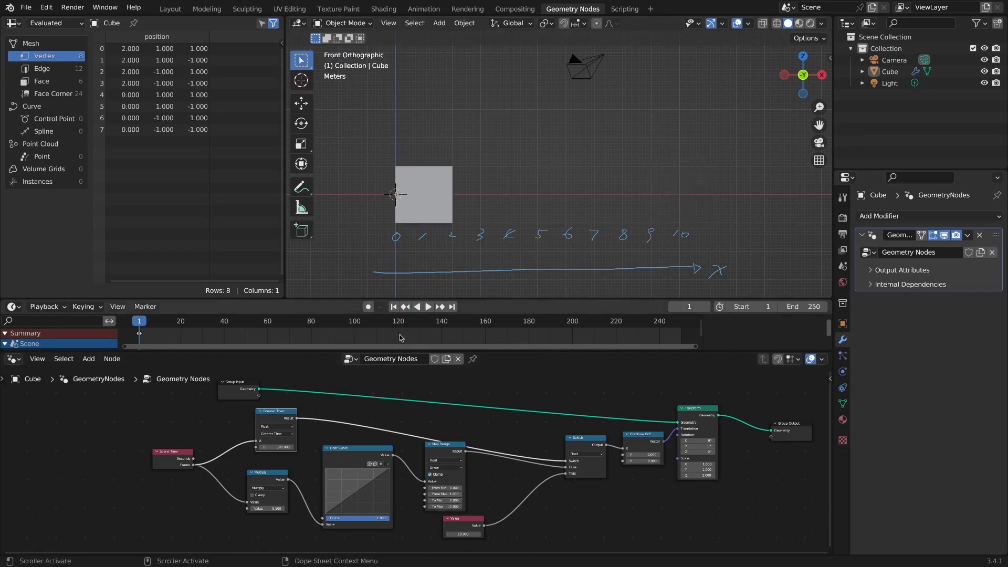
pyautogui.click(429, 307)
pyautogui.click(429, 307)
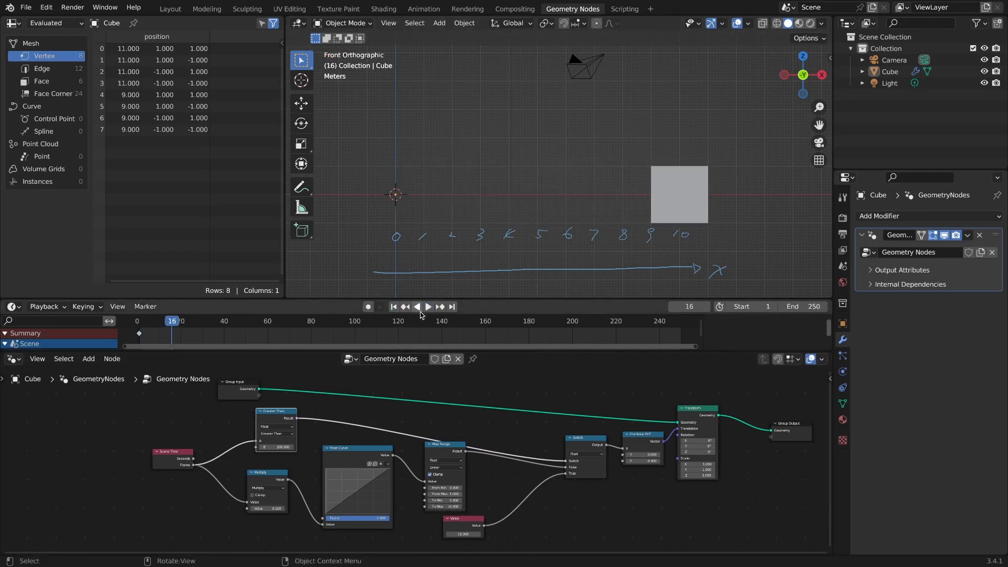
pyautogui.click(394, 307)
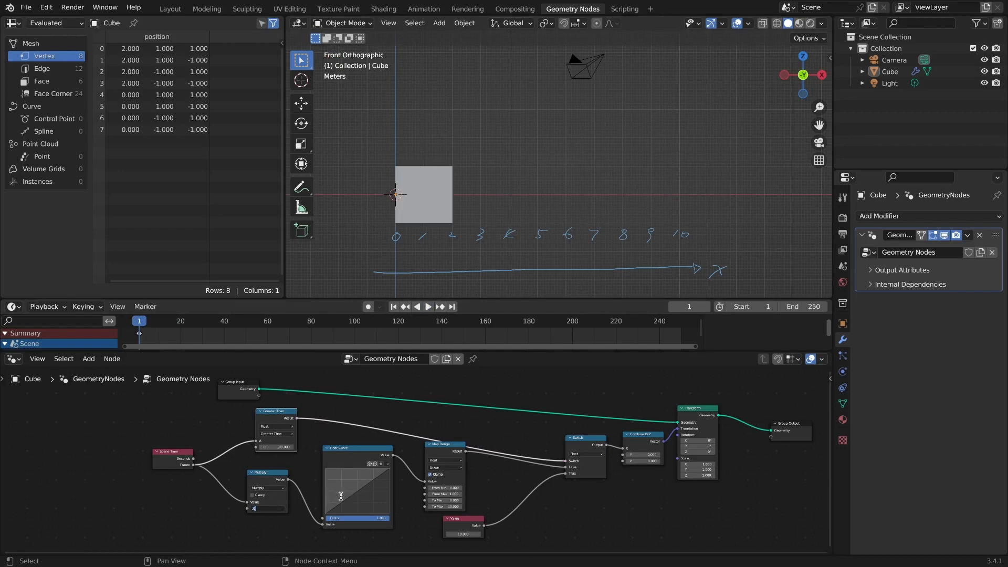
# Set Multiply's value to 0.001 and play the animation from the first frame.
pyautogui.write('1')
pyautogui.press('Return')
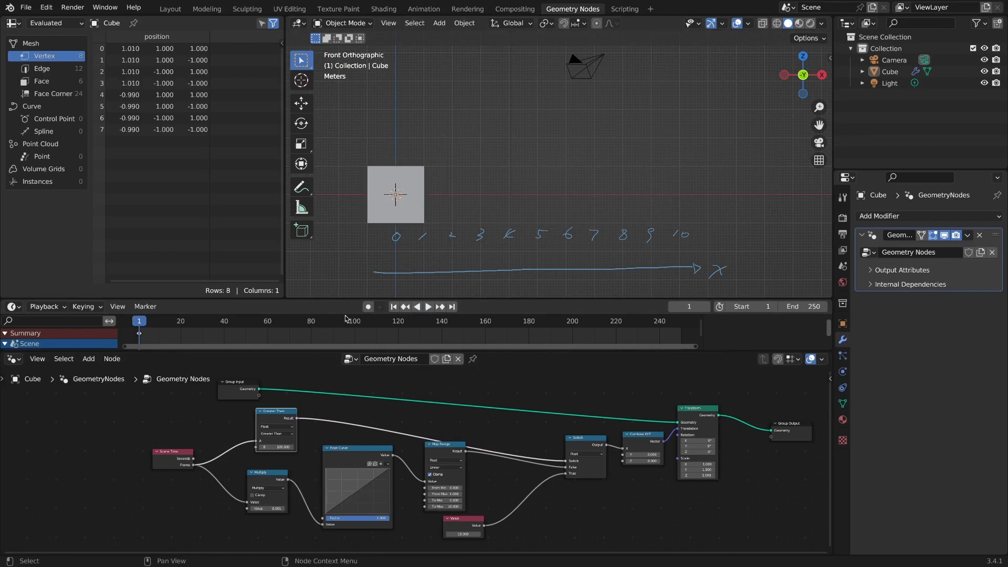
pyautogui.click(429, 307)
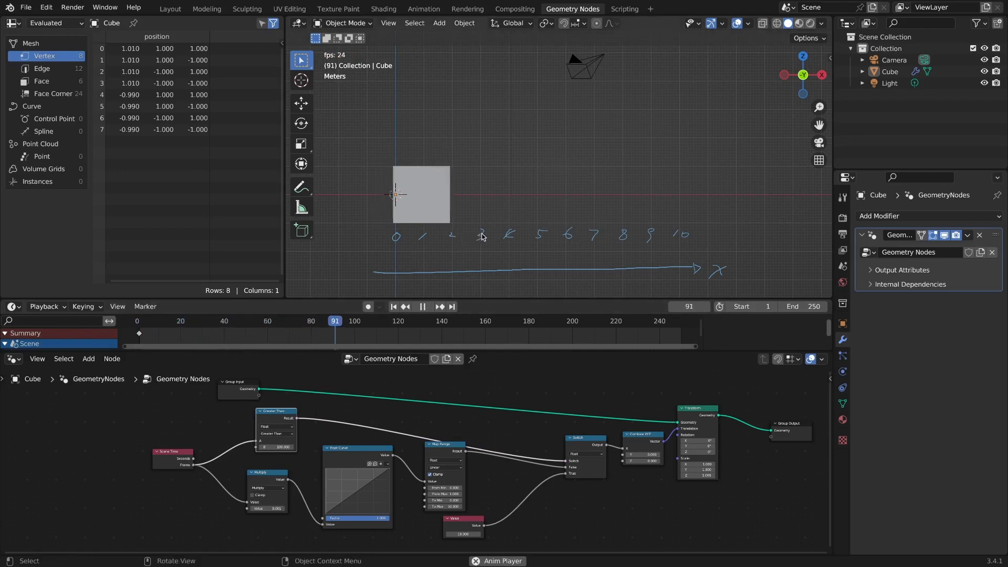
# Set Multiply's value to 0.1, insert a duplicate between Scene Time and it, and preview the animation from the first frame.
pyautogui.press('space')
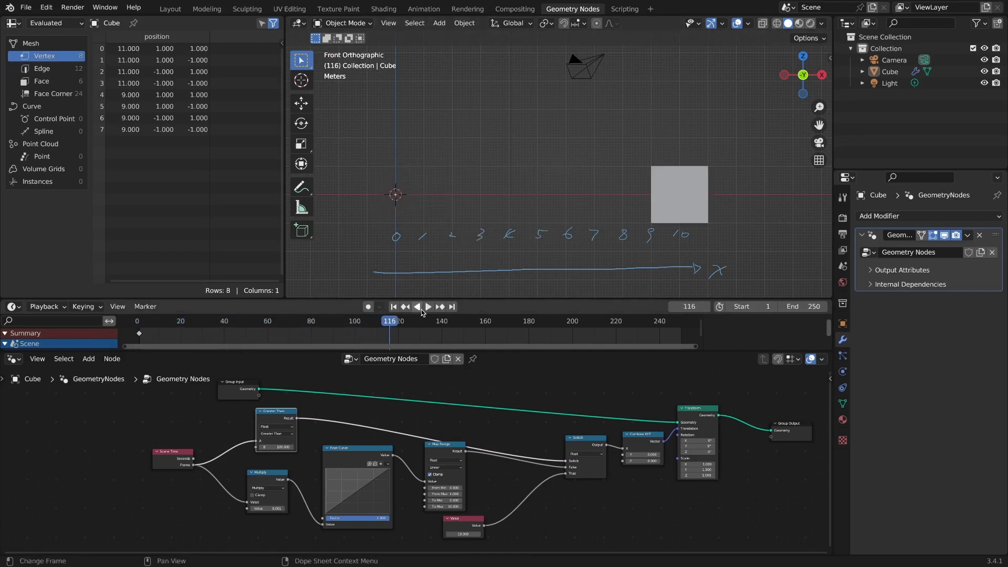
pyautogui.moveTo(280, 472); pyautogui.dragTo(268, 475)
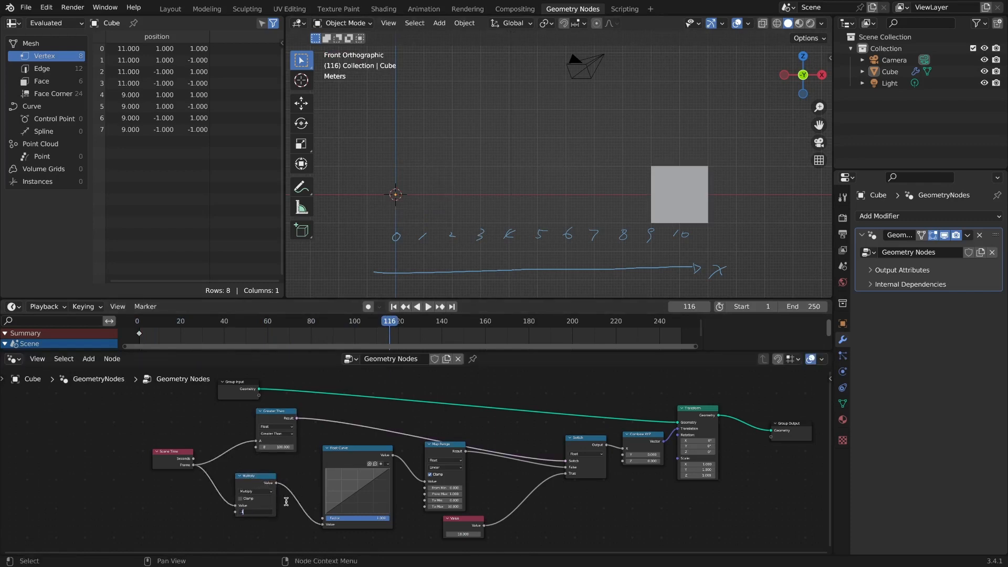
pyautogui.moveTo(176, 458); pyautogui.dragTo(107, 459)
pyautogui.click(255, 476)
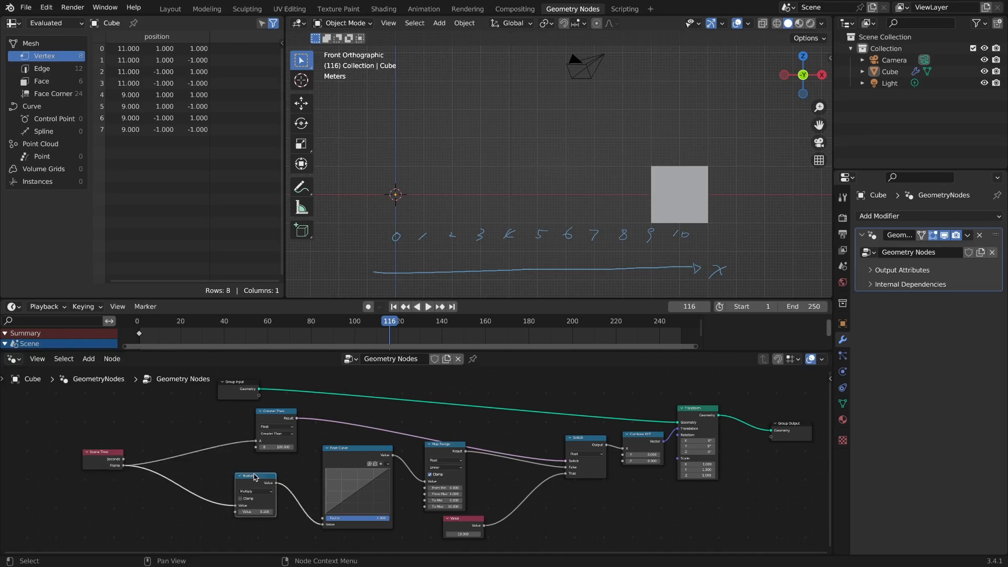
pyautogui.hotkey('shift', 'd')
pyautogui.click(197, 472)
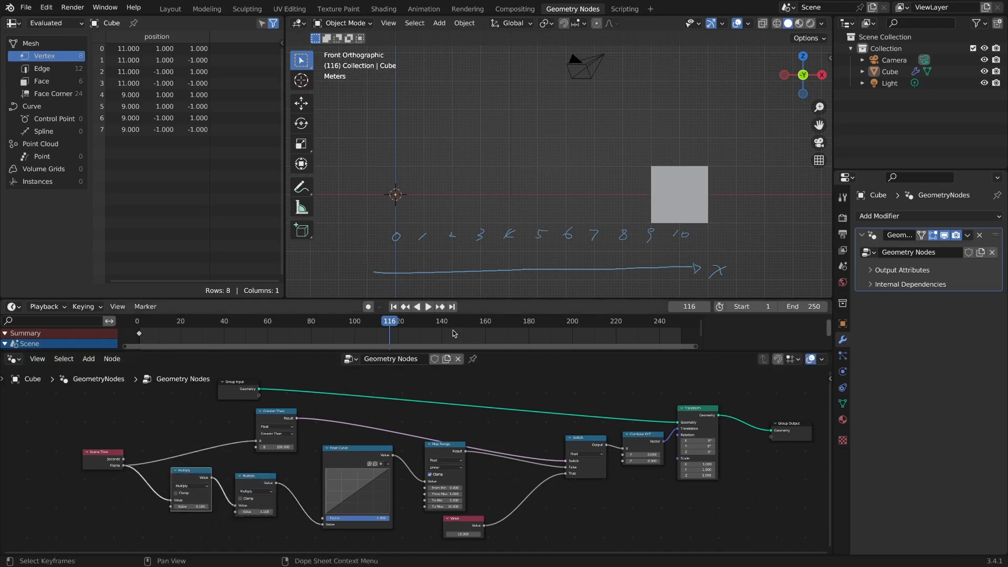
pyautogui.click(394, 306)
pyautogui.click(428, 307)
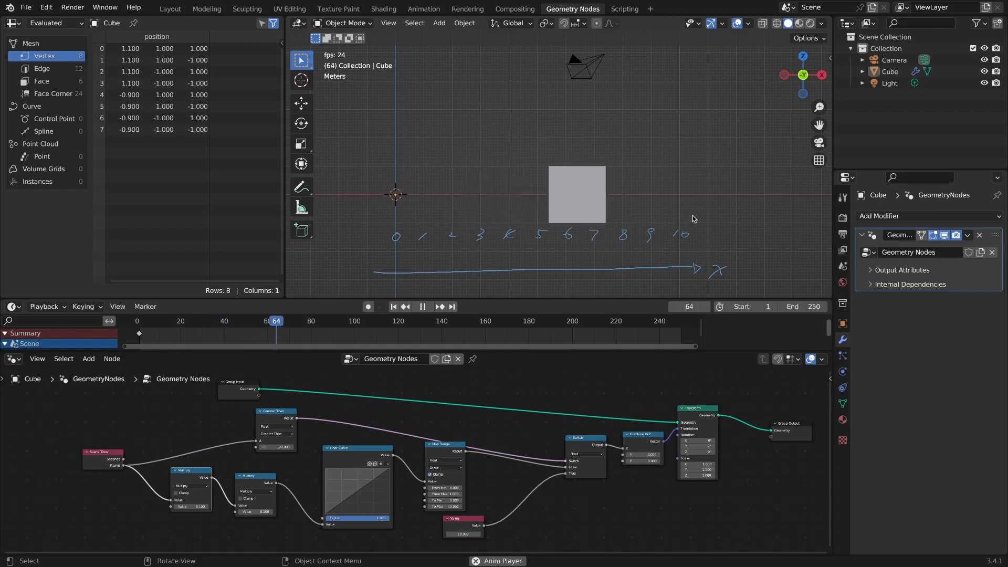
pyautogui.press('space')
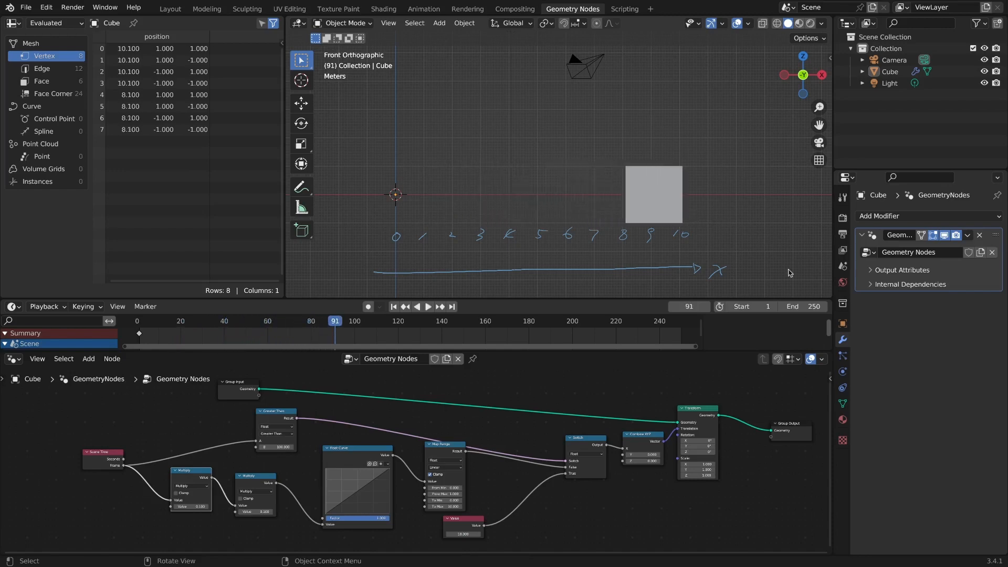
# Set the animation's end frame to 110 and play it briefly across the loop point.
pyautogui.click(810, 303)
pyautogui.write('110')
pyautogui.press('Return')
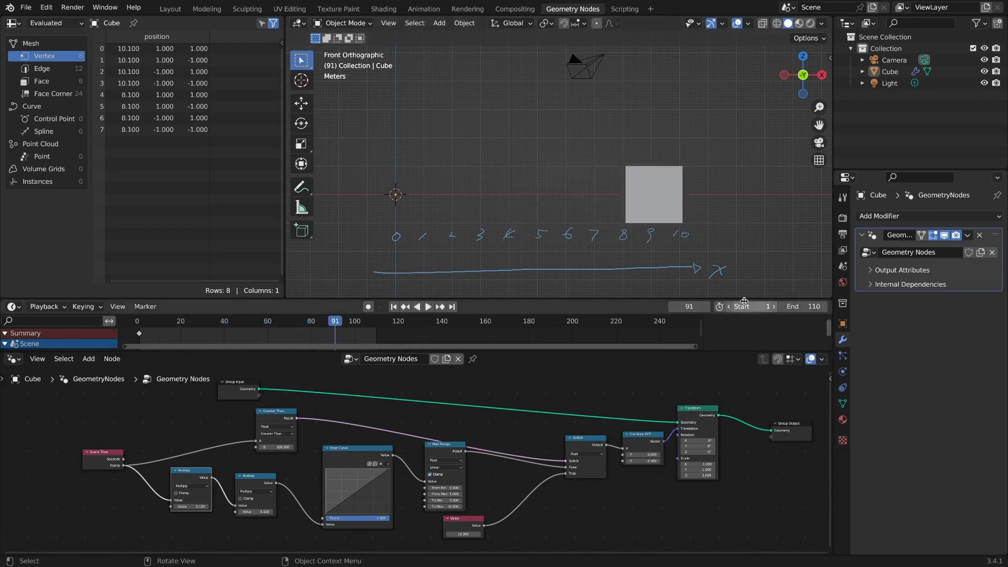
pyautogui.click(426, 307)
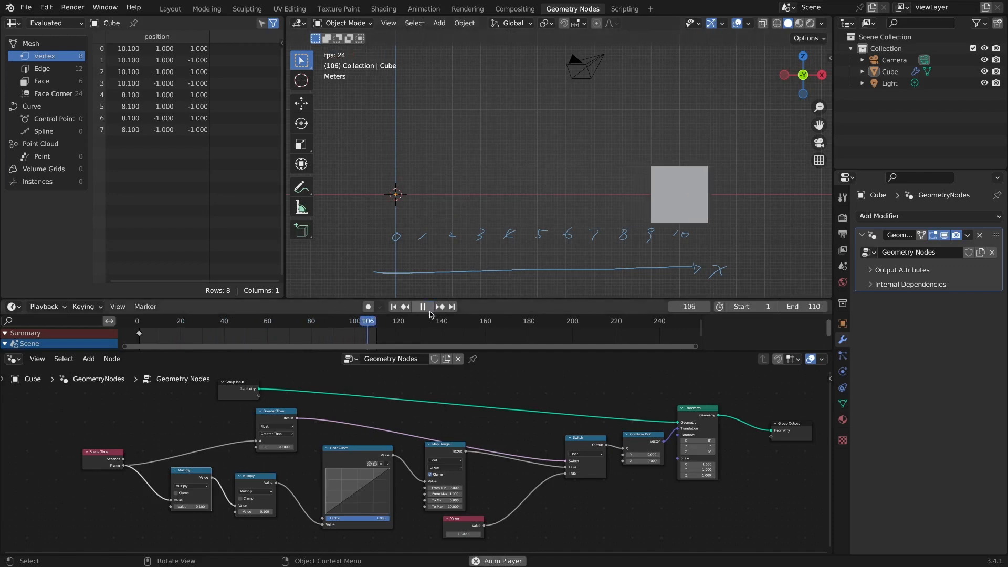
pyautogui.click(423, 307)
# Set the animation's end frame to 120.
pyautogui.click(809, 307)
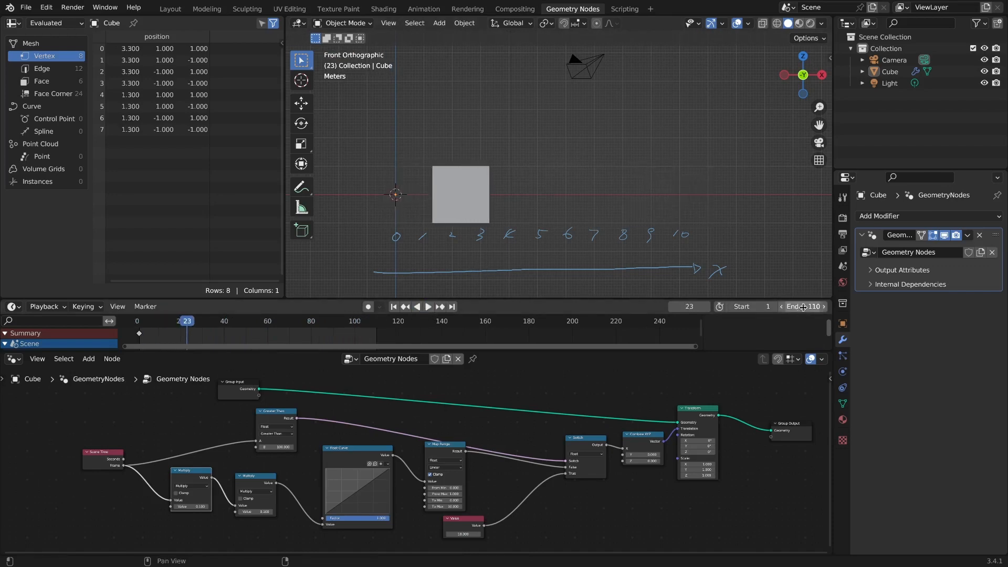
pyautogui.write('1')
pyautogui.press('Return')
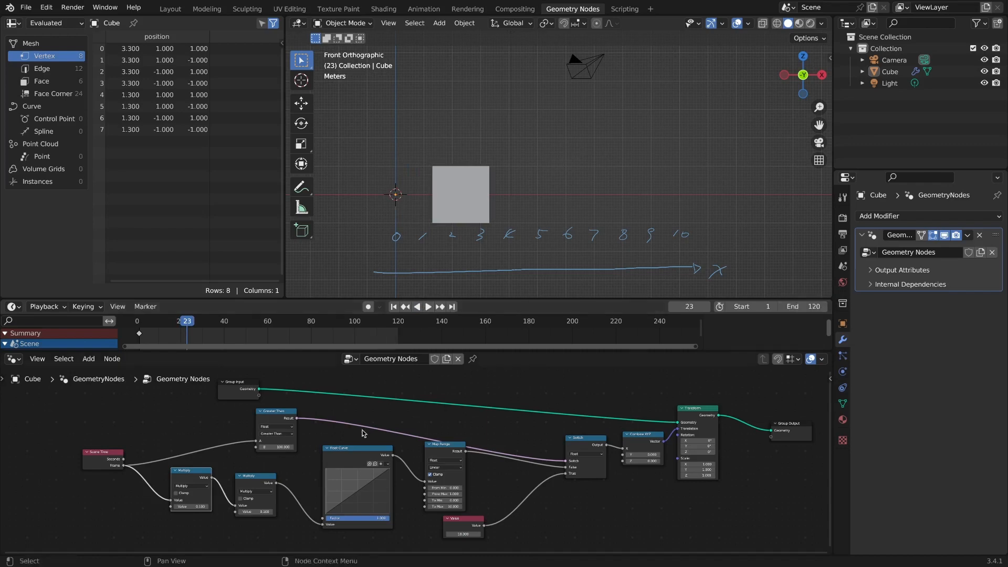
# Add a point to Float Curve, bow the curve downward for a slow start, and preview the animation from the first frame.
pyautogui.click(356, 495)
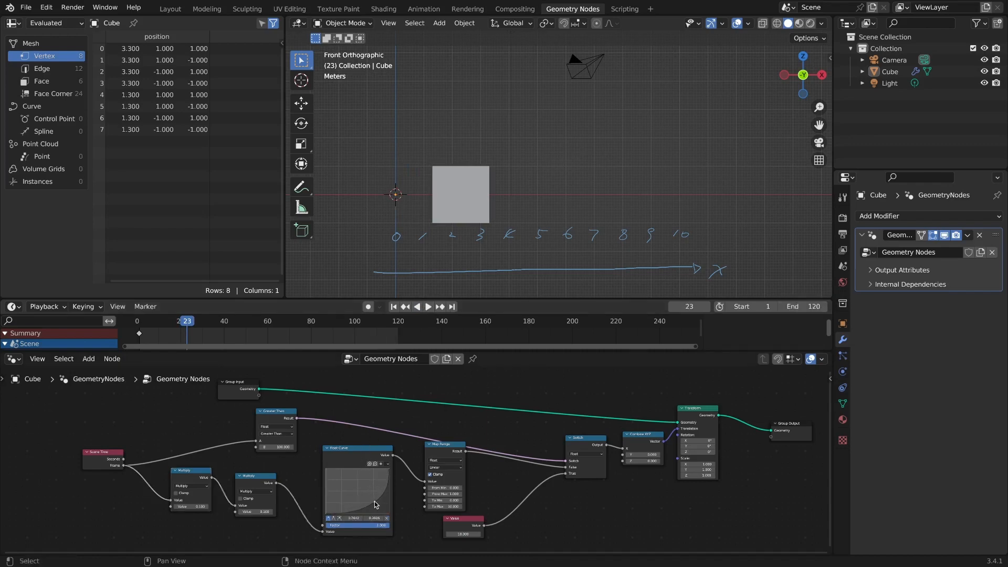
pyautogui.click(393, 307)
pyautogui.click(428, 306)
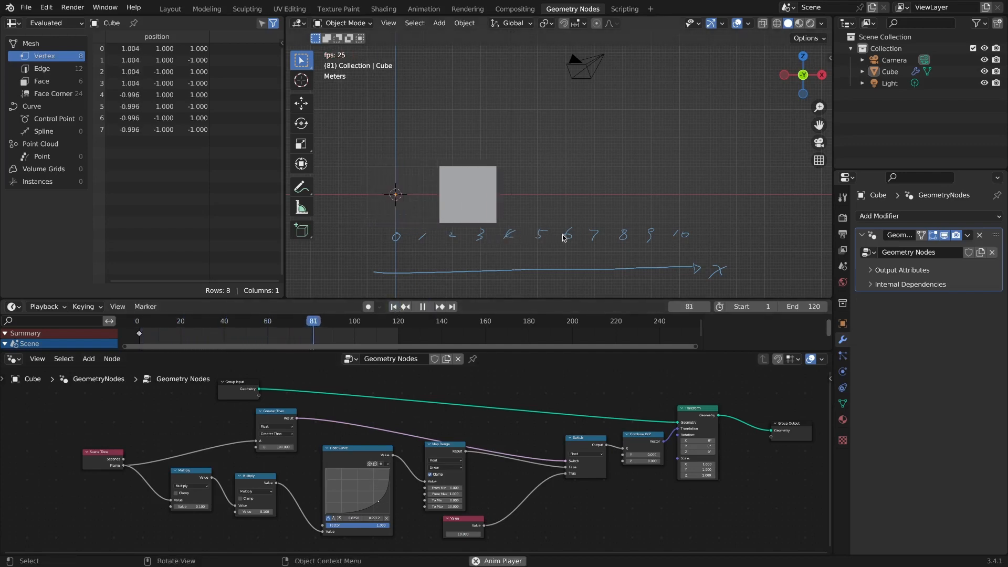
pyautogui.click(426, 307)
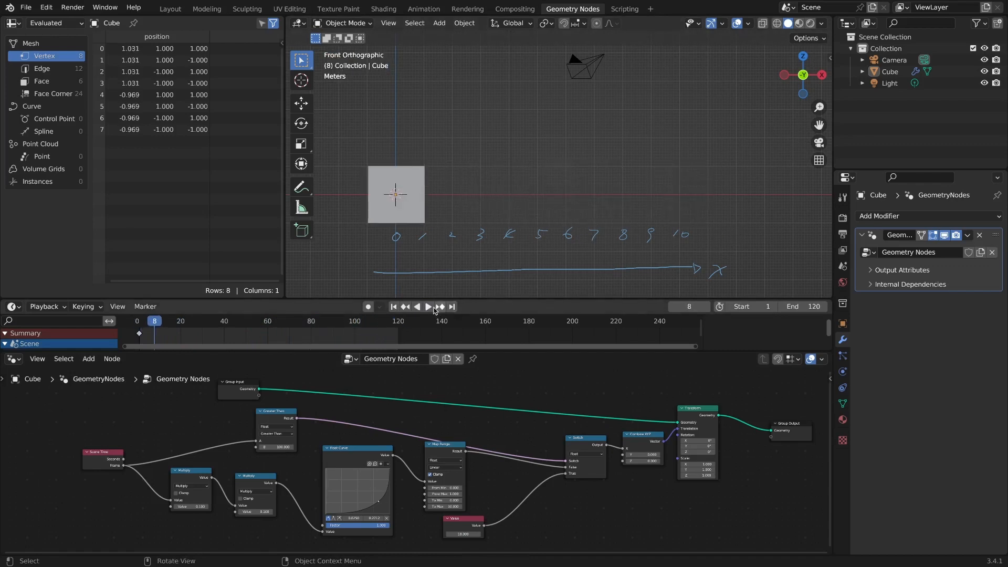
pyautogui.click(428, 306)
pyautogui.click(428, 306)
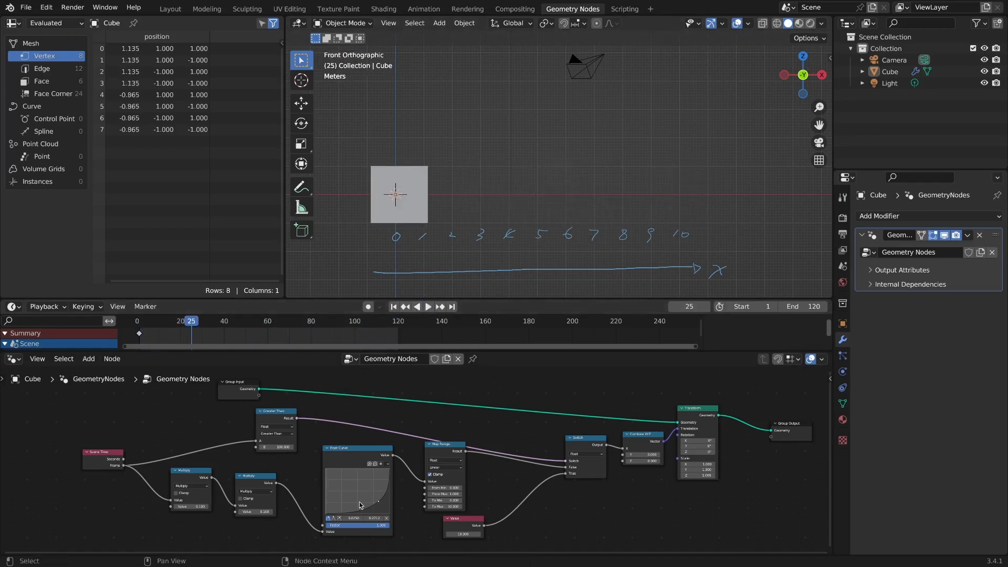
# Bow Float Curve strongly upward for a fast start, preview the animation, and return to the first frame.
pyautogui.moveTo(377, 505); pyautogui.dragTo(340, 489)
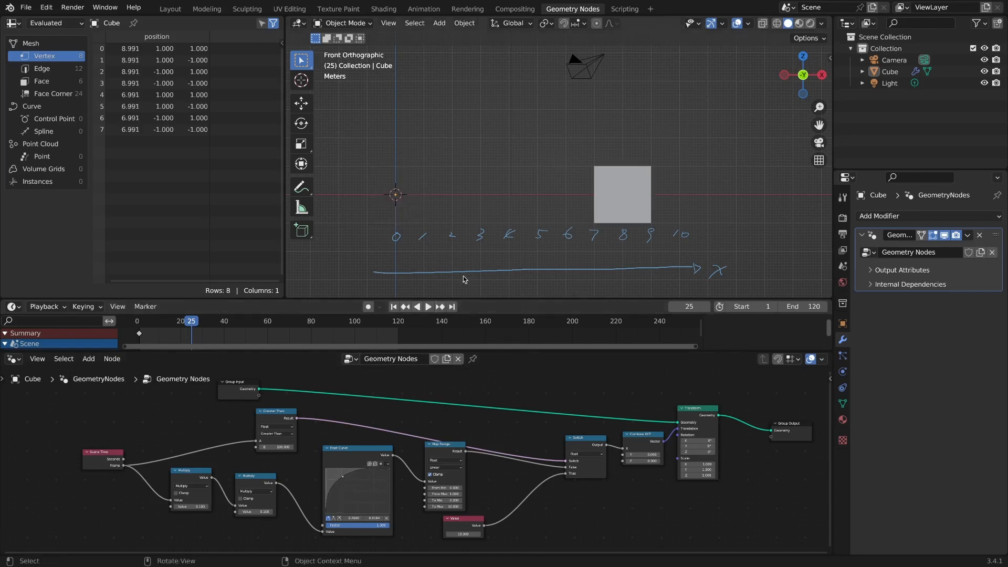
pyautogui.click(393, 307)
pyautogui.click(428, 307)
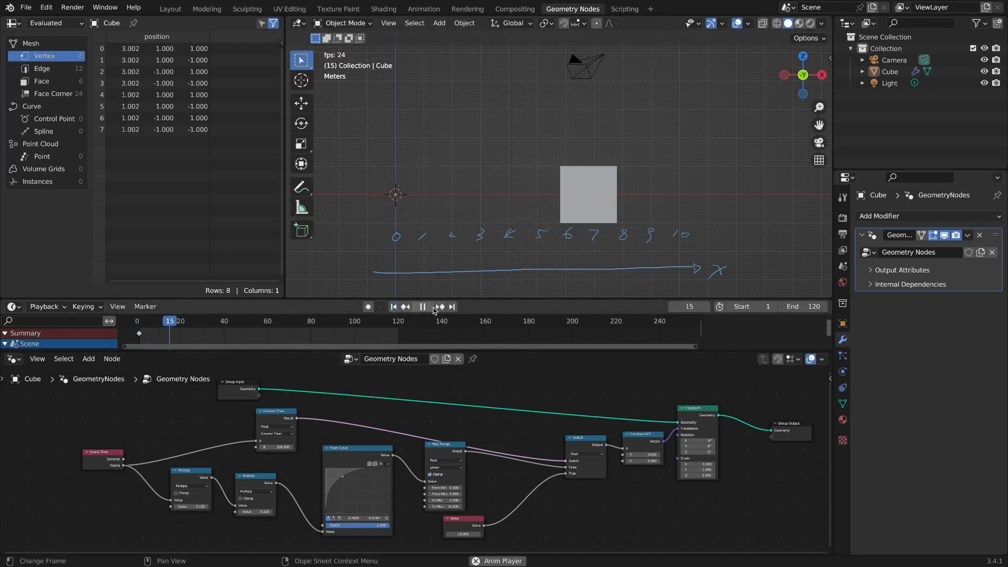
pyautogui.click(423, 306)
pyautogui.click(393, 307)
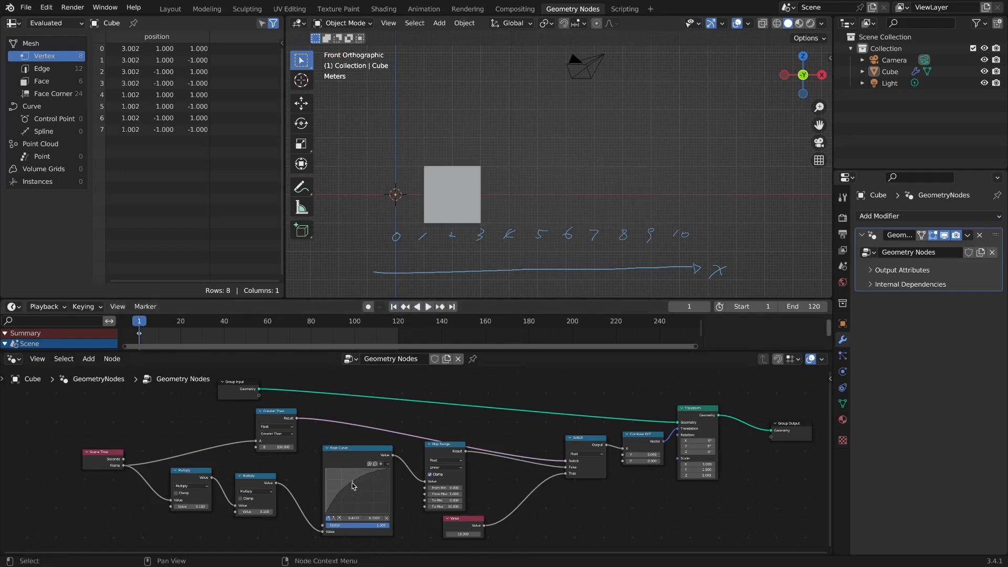
# Soften Float Curve's upward bow to a gentle arc and play the animation from the first frame.
pyautogui.moveTo(352, 482); pyautogui.dragTo(353, 483)
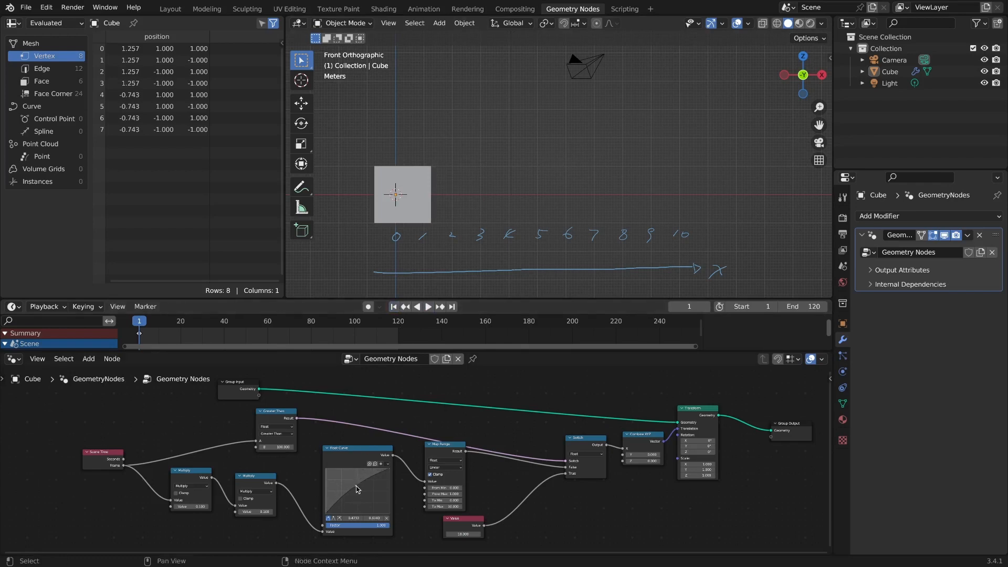
pyautogui.moveTo(356, 489); pyautogui.dragTo(357, 489)
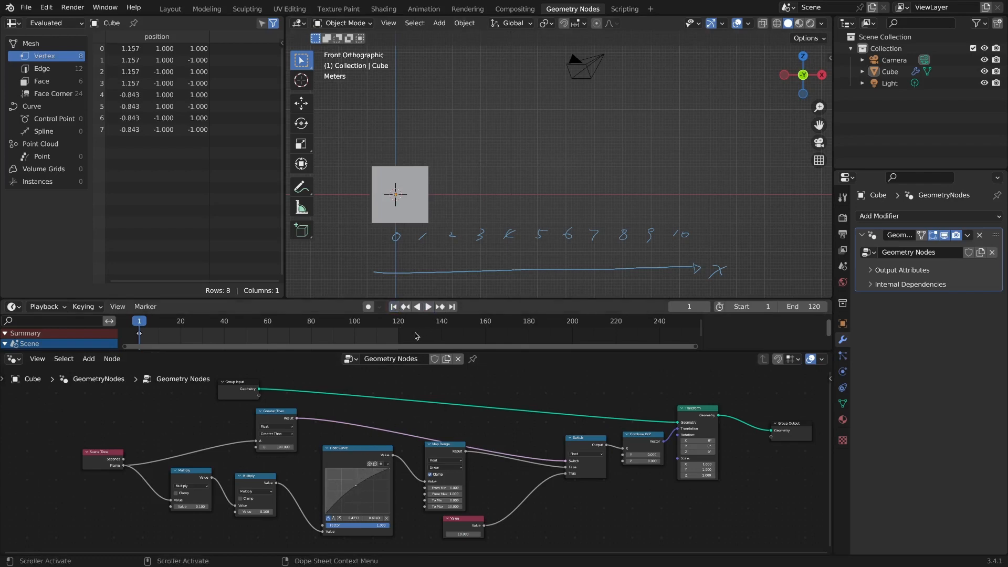
pyautogui.click(428, 307)
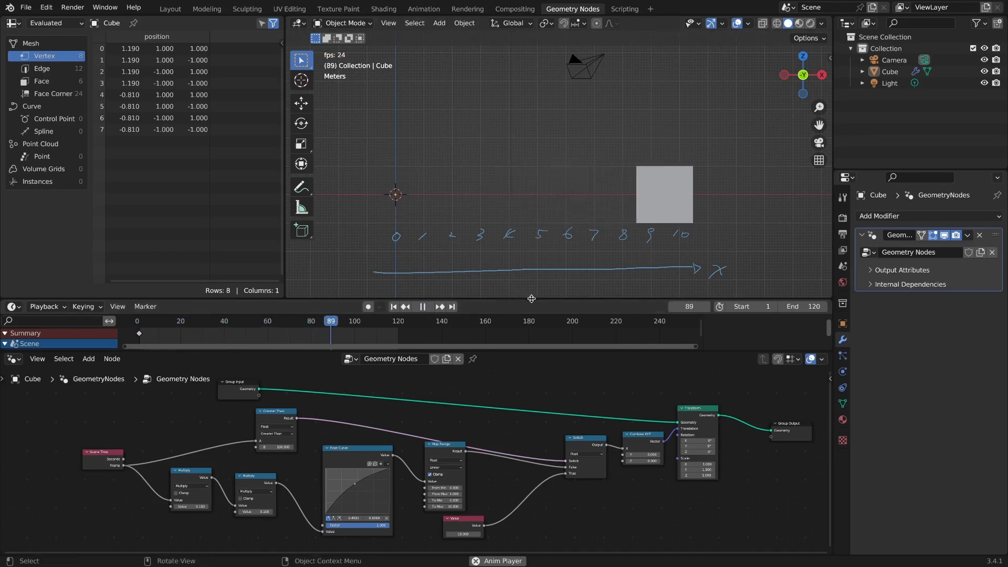
pyautogui.press('space')
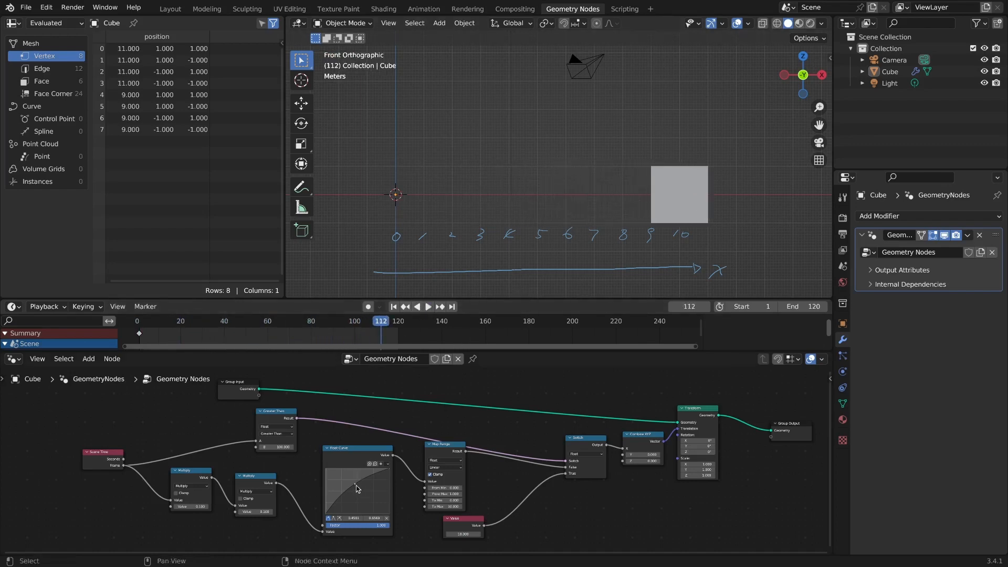
# Reshape Float Curve with two points into a flat middle and steep end, previewing the animation from the first frame.
pyautogui.moveTo(356, 488); pyautogui.dragTo(359, 502)
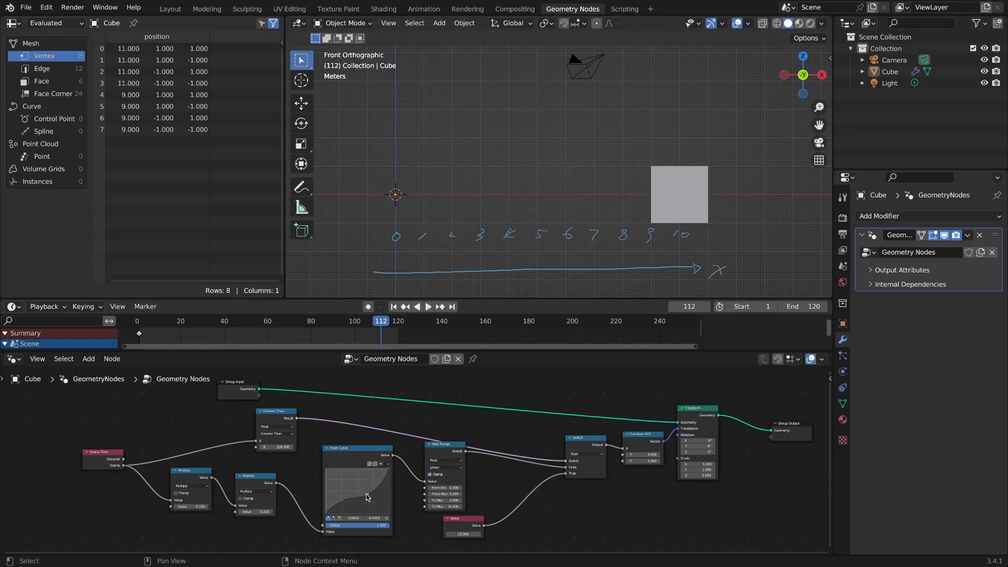
pyautogui.click(393, 307)
pyautogui.click(428, 307)
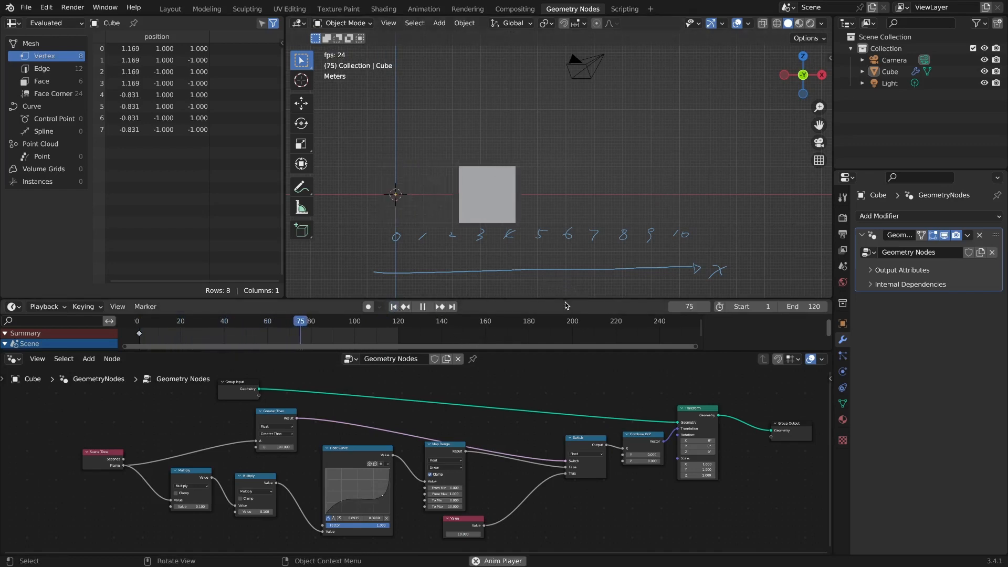
pyautogui.press('space')
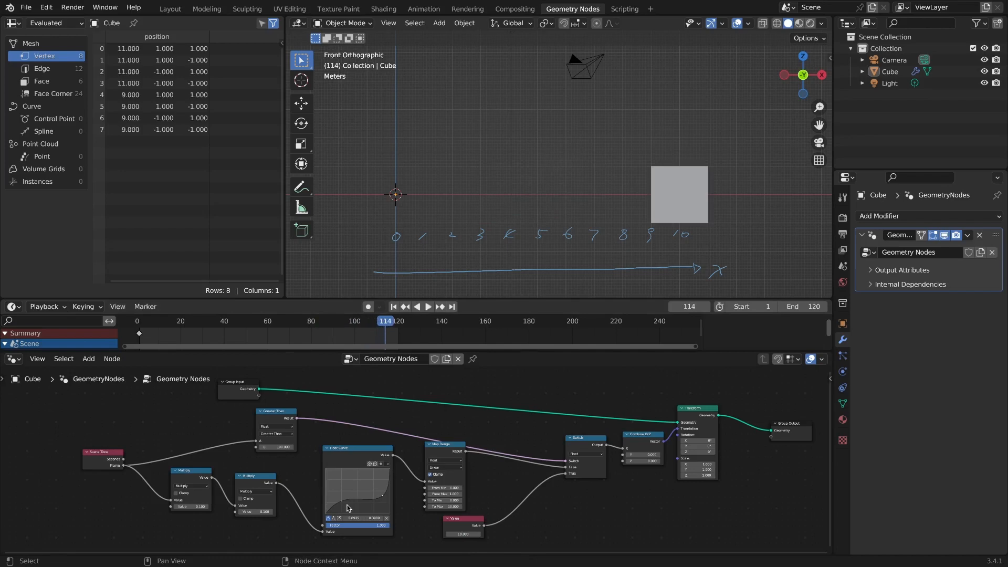
pyautogui.click(394, 307)
pyautogui.press('space')
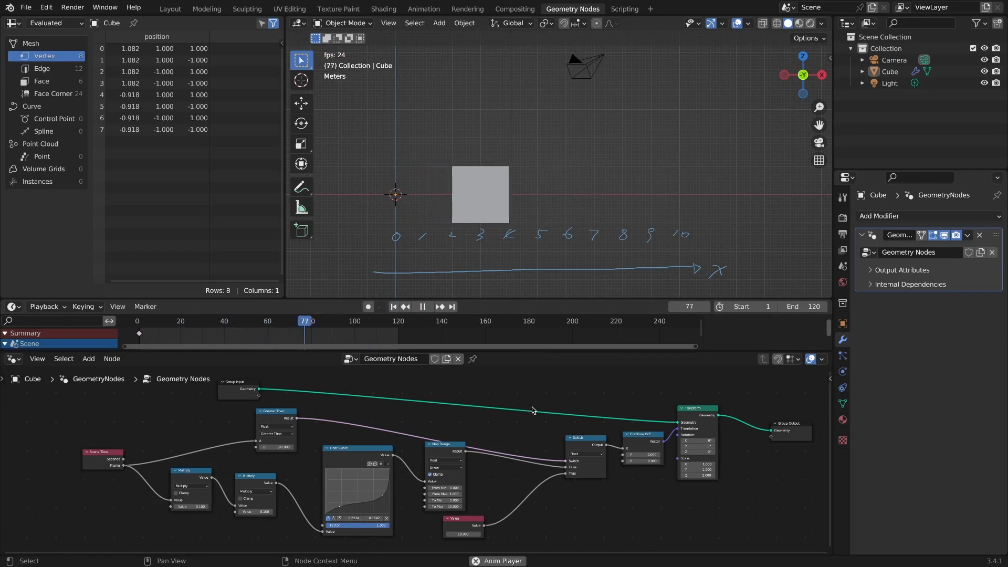
pyautogui.click(423, 307)
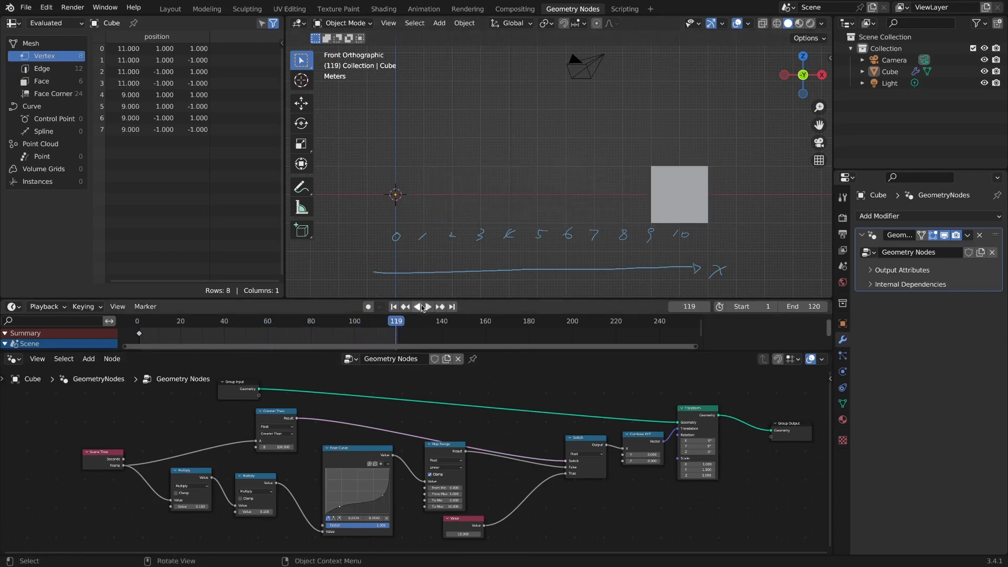
# Reshape Float Curve into a wave with an early peak and a late dip, preview the animation, and return to the first frame.
pyautogui.moveTo(338, 508); pyautogui.dragTo(367, 515)
pyautogui.click(394, 307)
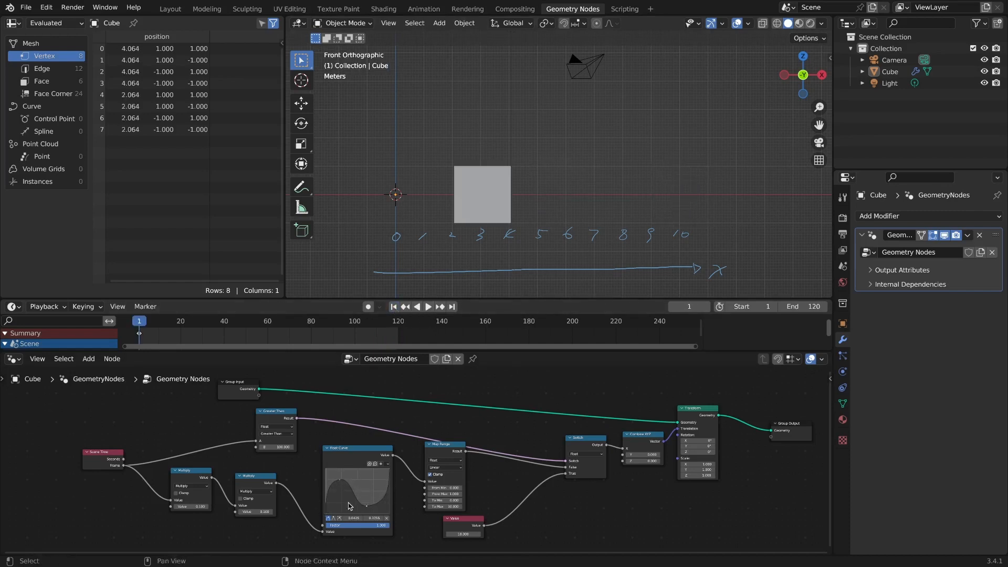
pyautogui.click(430, 307)
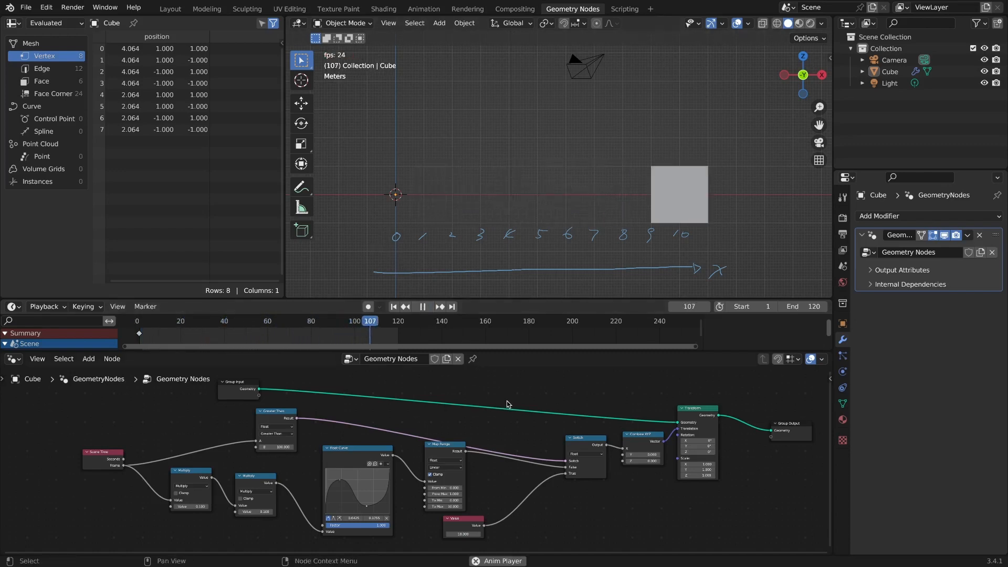
pyautogui.click(424, 307)
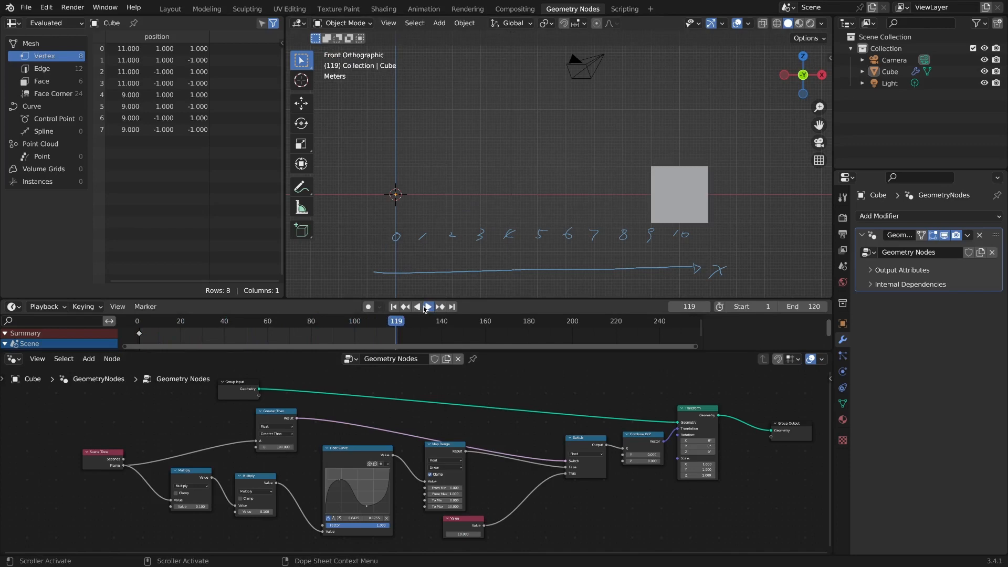
pyautogui.click(393, 307)
# Add an RGB Curves node and put it in Float Curve's place between Multiply and Map Range.
pyautogui.scroll(-1, 433, 436)
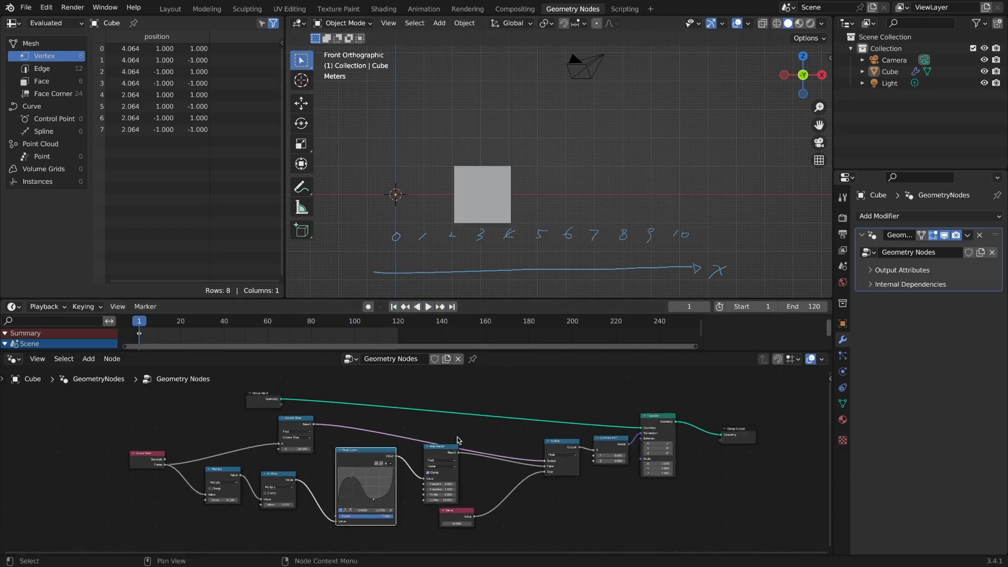
pyautogui.hotkey('shift', 'a')
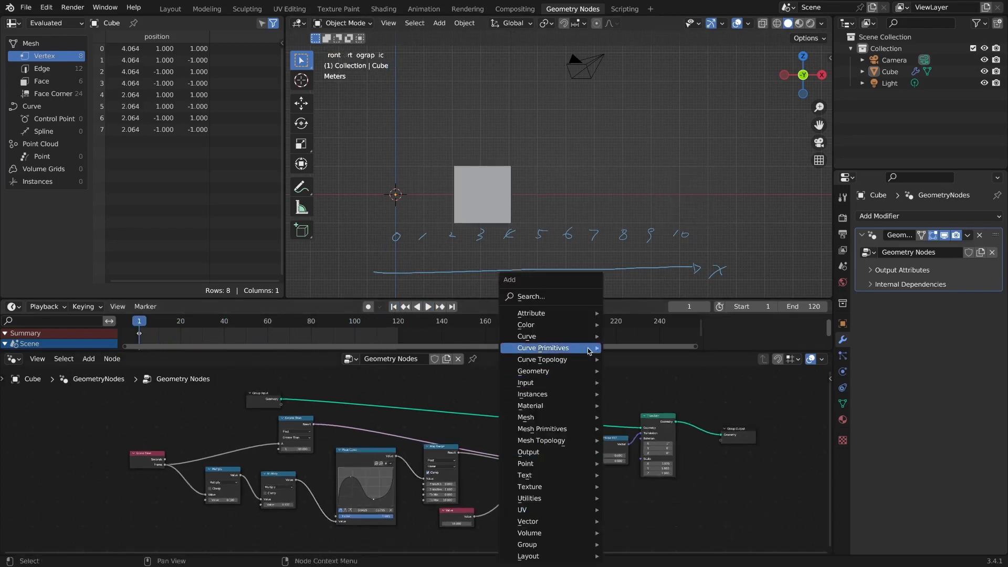
pyautogui.moveTo(581, 328)
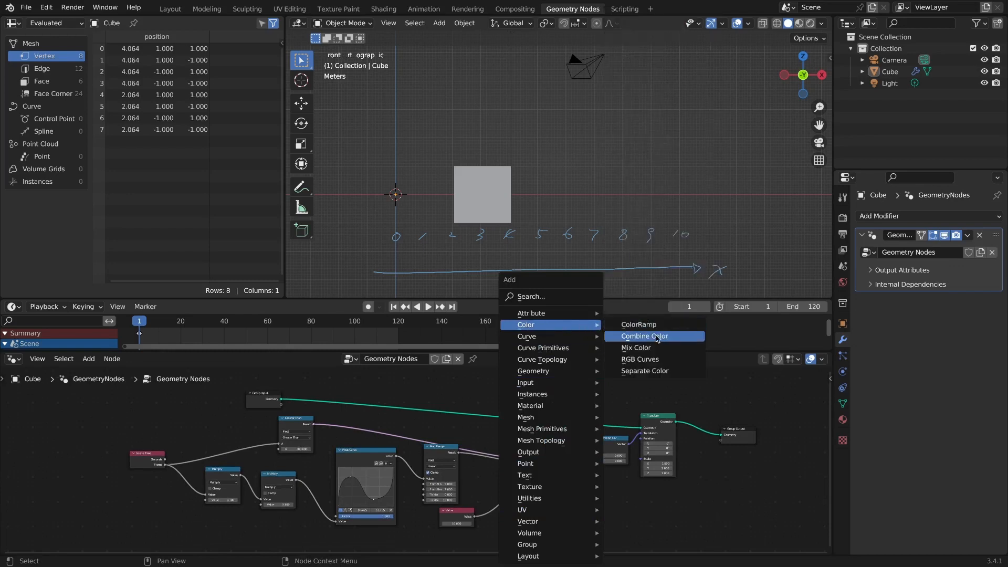
pyautogui.click(669, 361)
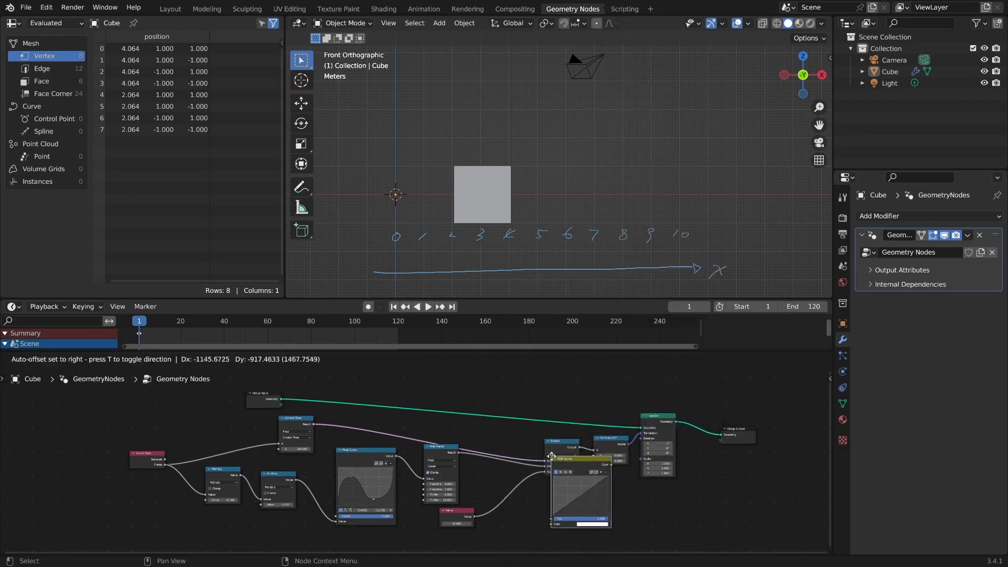
pyautogui.click(106, 498)
pyautogui.click(366, 456)
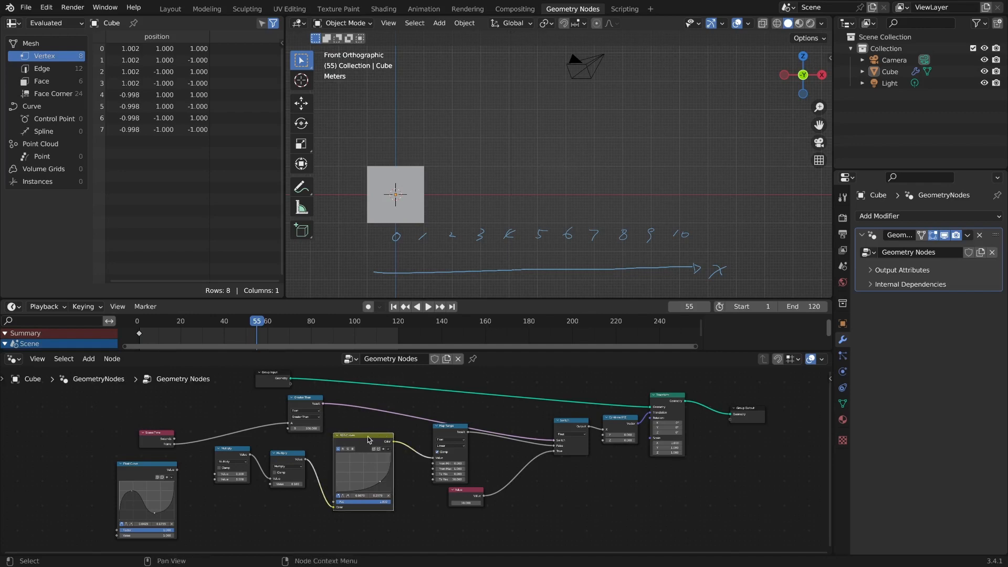
# Undo the swap of Float Curve for RGB Curves and the related link changes.
pyautogui.hotkey('ctrl', 'z')
pyautogui.hotkey('ctrl', 'z')
pyautogui.hotkey('ctrl', 'z')
pyautogui.hotkey('ctrl', 'z')
pyautogui.hotkey('ctrl', 'z')
pyautogui.hotkey('ctrl', 'z')
pyautogui.hotkey('ctrl', 'z')
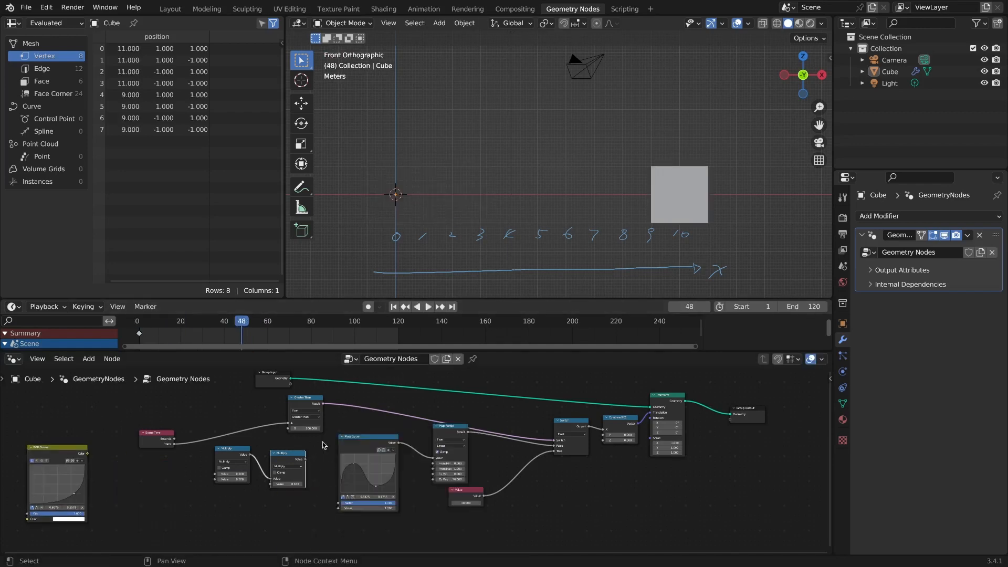
pyautogui.hotkey('ctrl', 'z')
pyautogui.hotkey('ctrl', 'z')
# Reset Float Curve to a straight line and preview the animation from the first frame.
pyautogui.click(393, 450)
pyautogui.click(408, 473)
pyautogui.hotkey('shift', 'Left')
pyautogui.press('space')
pyautogui.press('space')
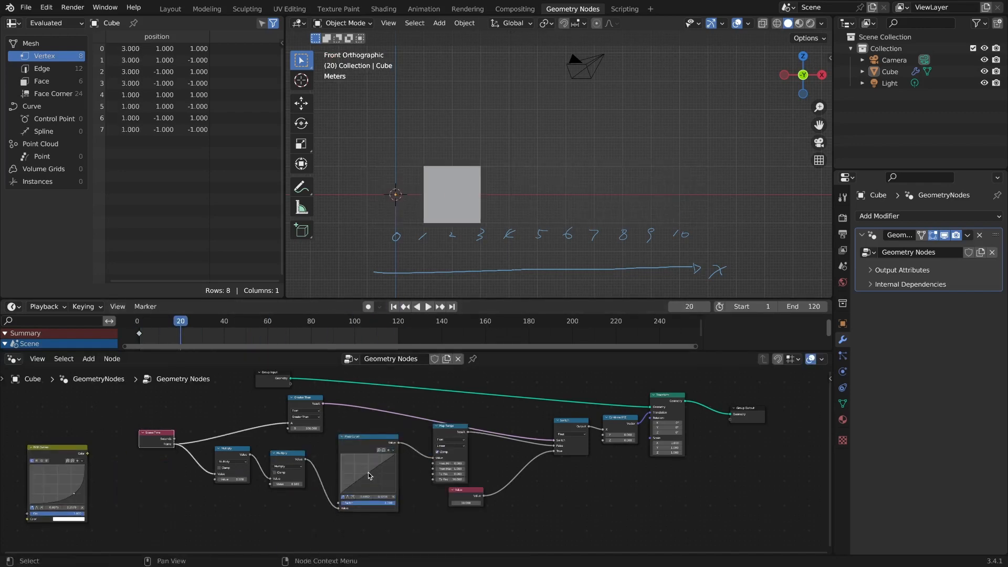
# Bow the reset Float Curve downward for a slow start and play the animation briefly.
pyautogui.moveTo(370, 473); pyautogui.dragTo(378, 481)
pyautogui.press('space')
pyautogui.press('space')
# Detach Float Curve from the chain, insert RGB Curves between Multiply and Map Range, and play the animation.
pyautogui.keyDown('alt'); pyautogui.moveTo(367, 437); pyautogui.dragTo(153, 486); pyautogui.keyUp('alt')
pyautogui.moveTo(58, 448); pyautogui.dragTo(371, 442)
pyautogui.press('space')
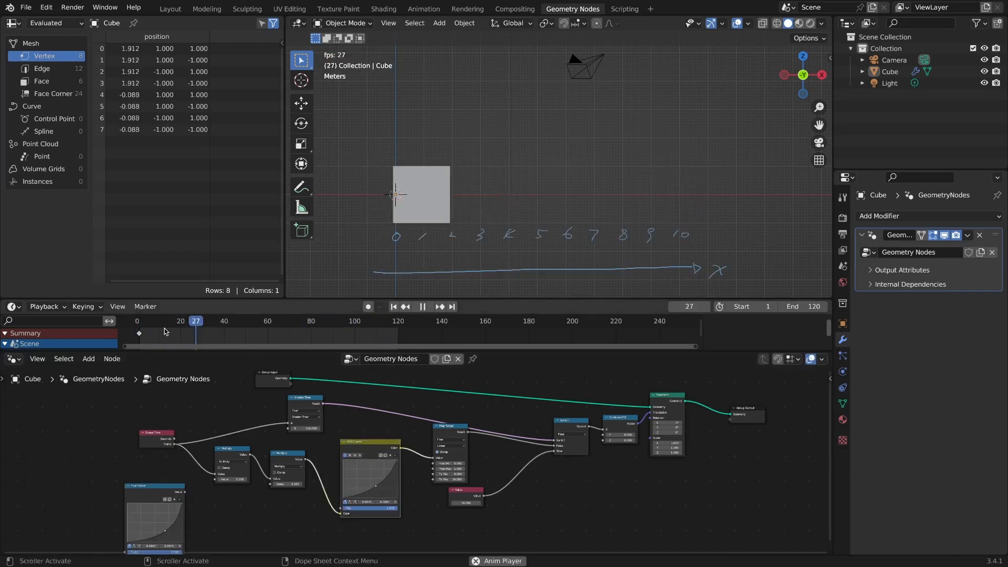
# Adjust the RGB Curves with an upper and a lower point to steepen its end, and stop the playback.
pyautogui.moveTo(387, 488); pyautogui.dragTo(391, 483)
pyautogui.moveTo(361, 496); pyautogui.dragTo(361, 493)
pyautogui.press('space')
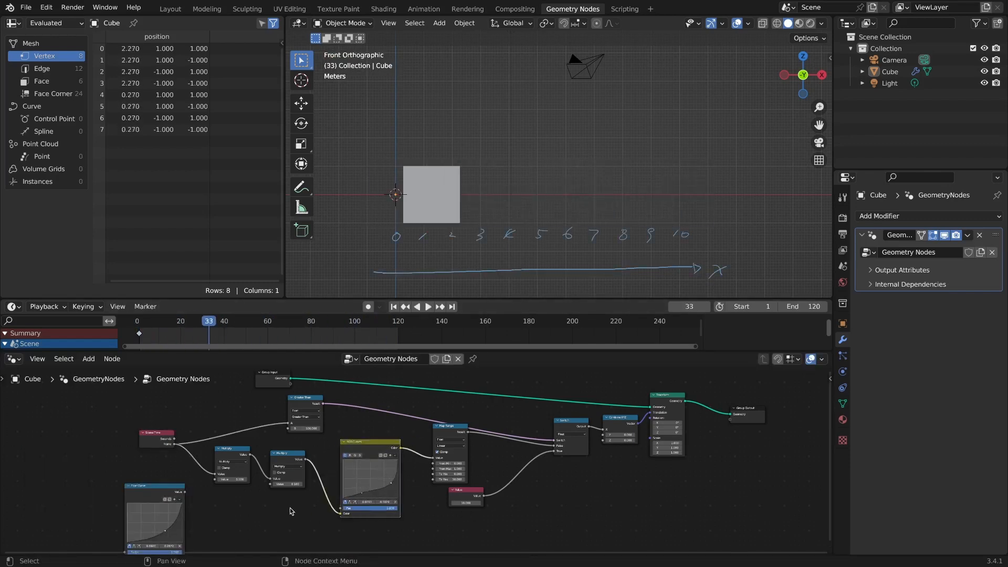
# Move the disconnected Float Curve node below Switch and nudge RGB Curves slightly towards Map Range.
pyautogui.moveTo(167, 487); pyautogui.dragTo(566, 477)
pyautogui.moveTo(375, 442); pyautogui.dragTo(380, 444)
pyautogui.click(554, 473)
# Play the animation and raise the lower point of RGB Curves to form a wave.
pyautogui.press('space')
pyautogui.moveTo(366, 495); pyautogui.dragTo(362, 479)
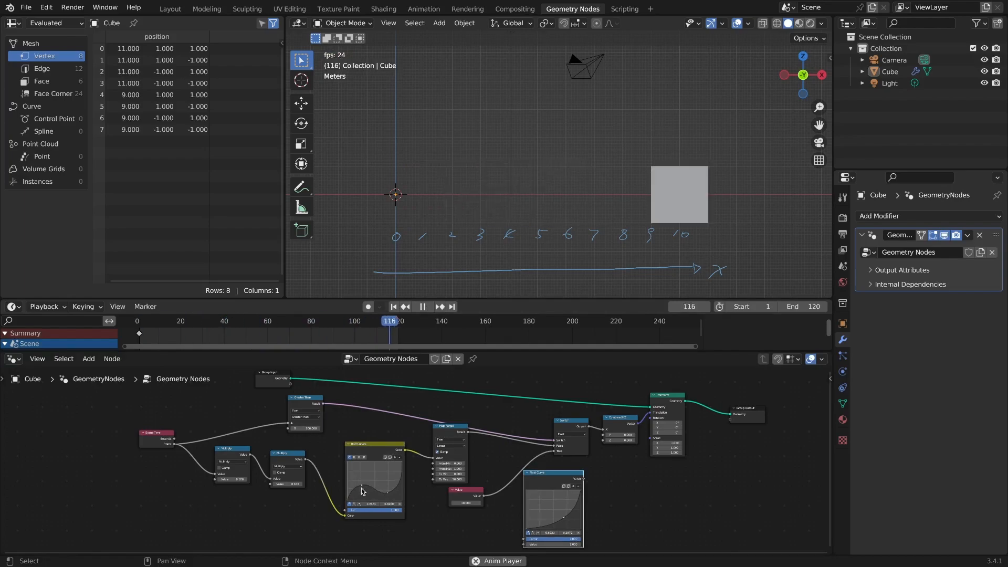